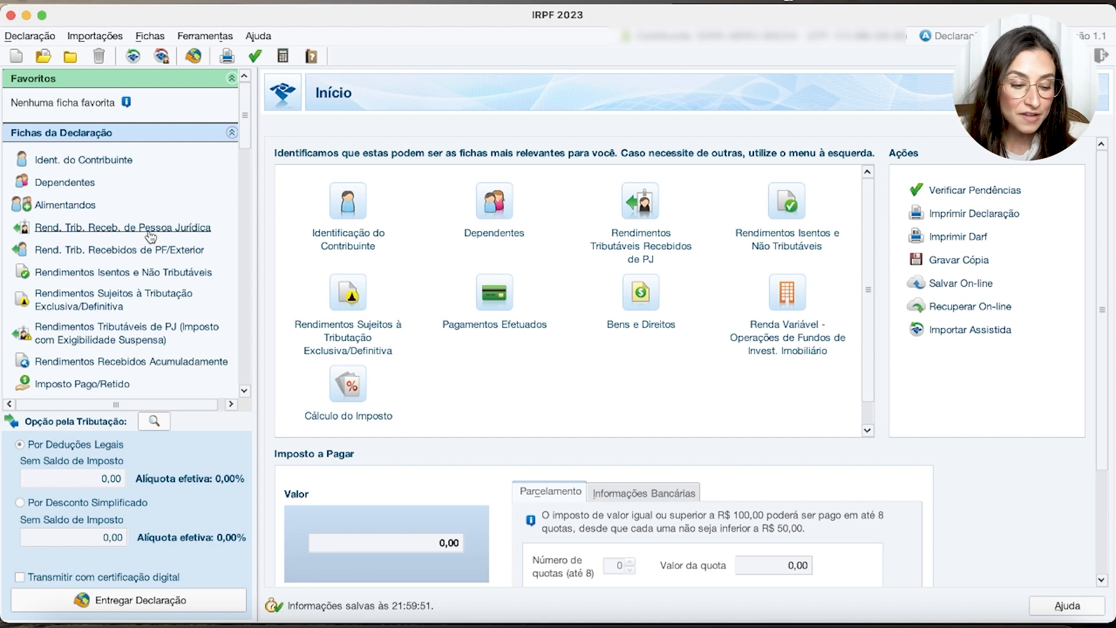
- Open the Bens e Direitos form and start a new asset record
{"action": "scroll", "coordinate": [150, 233], "scroll_direction": "down", "scroll_amount": 3}
{"action": "scroll", "coordinate": [150, 234], "scroll_direction": "down", "scroll_amount": 5}
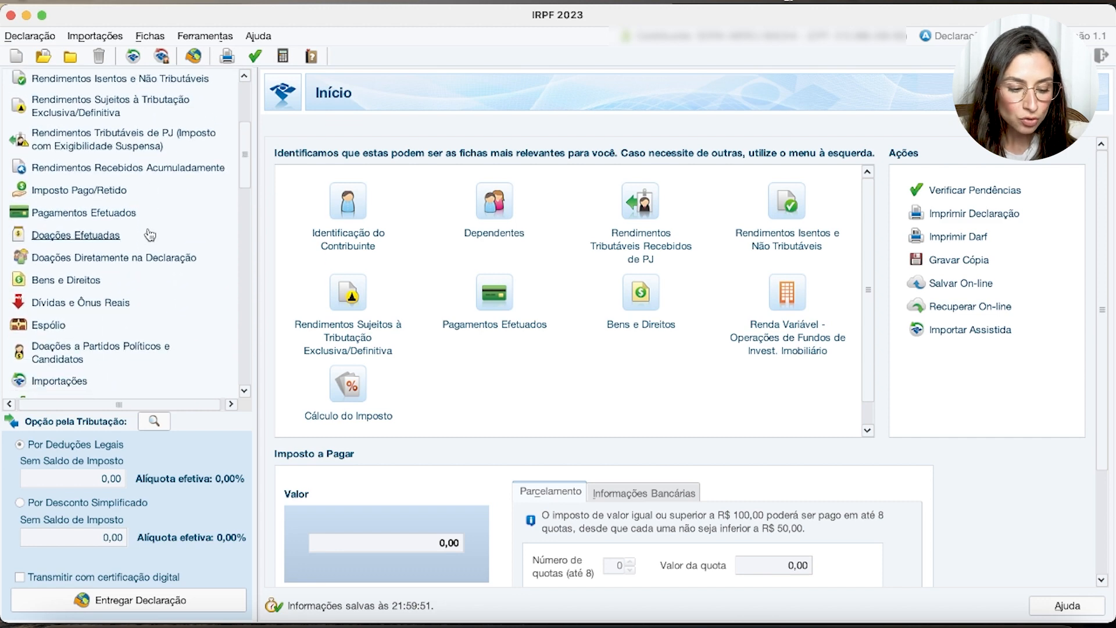
{"action": "left_click", "coordinate": [72, 281]}
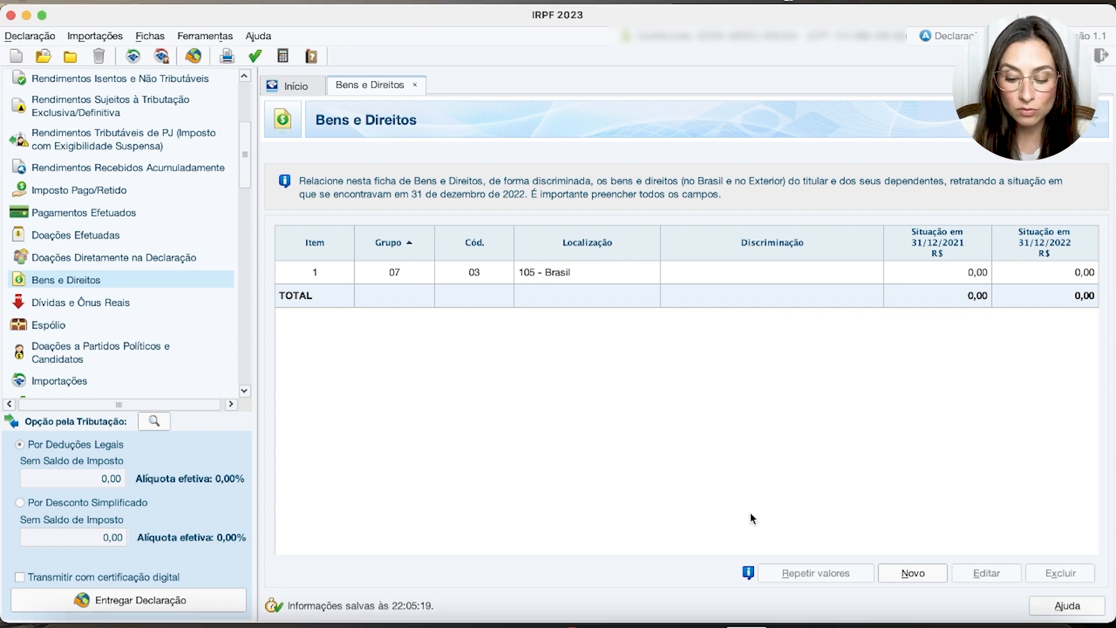
{"action": "left_click", "coordinate": [930, 578]}
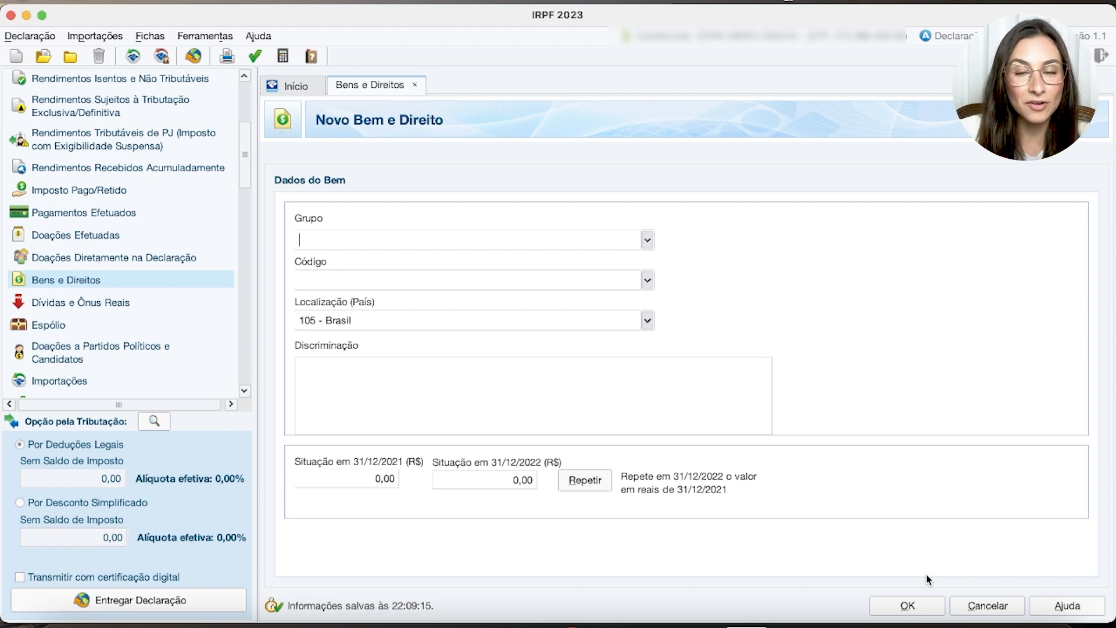
- Classify the new asset under group 07 - Fundos with code 03 - Fundos de Investimento Imobiliário (FII)
{"action": "left_click", "coordinate": [647, 240]}
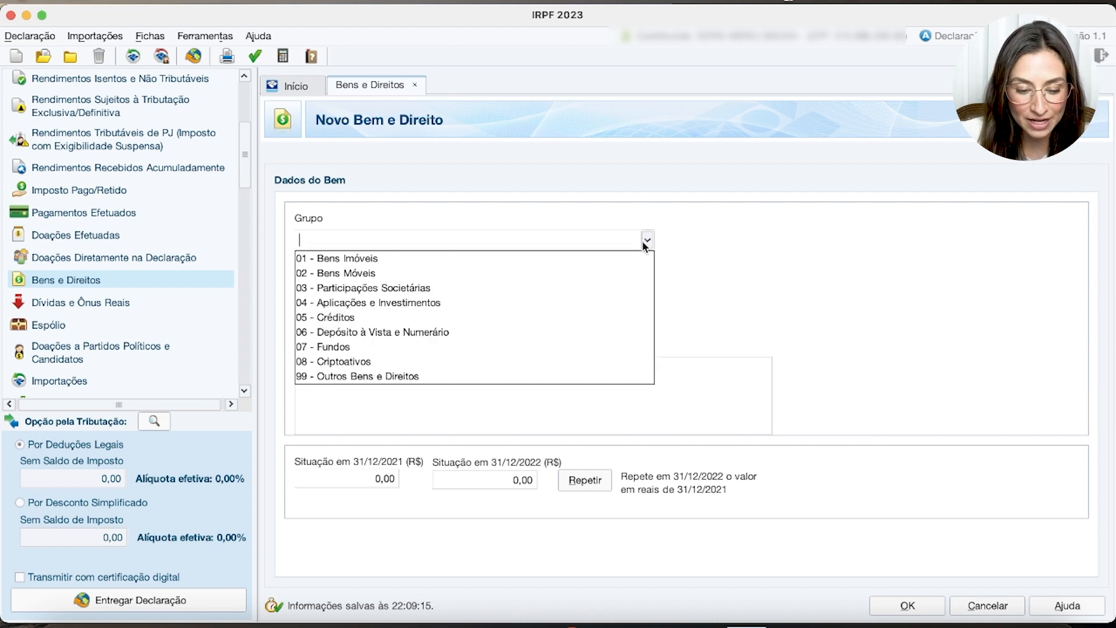
{"action": "left_click", "coordinate": [591, 348]}
{"action": "left_click", "coordinate": [645, 281]}
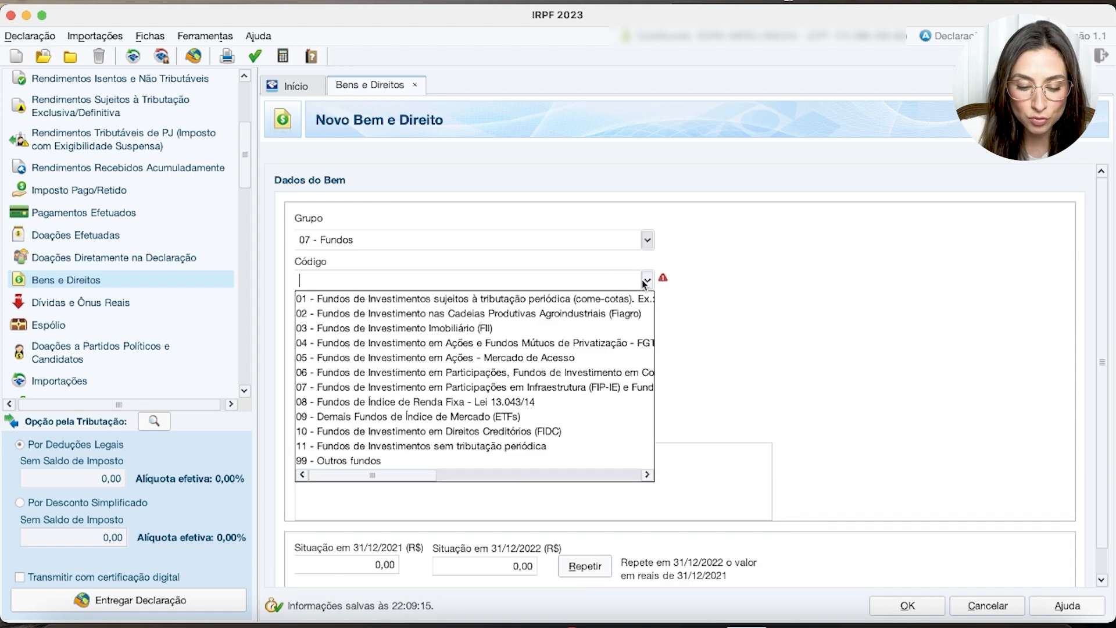
{"action": "left_click", "coordinate": [602, 329]}
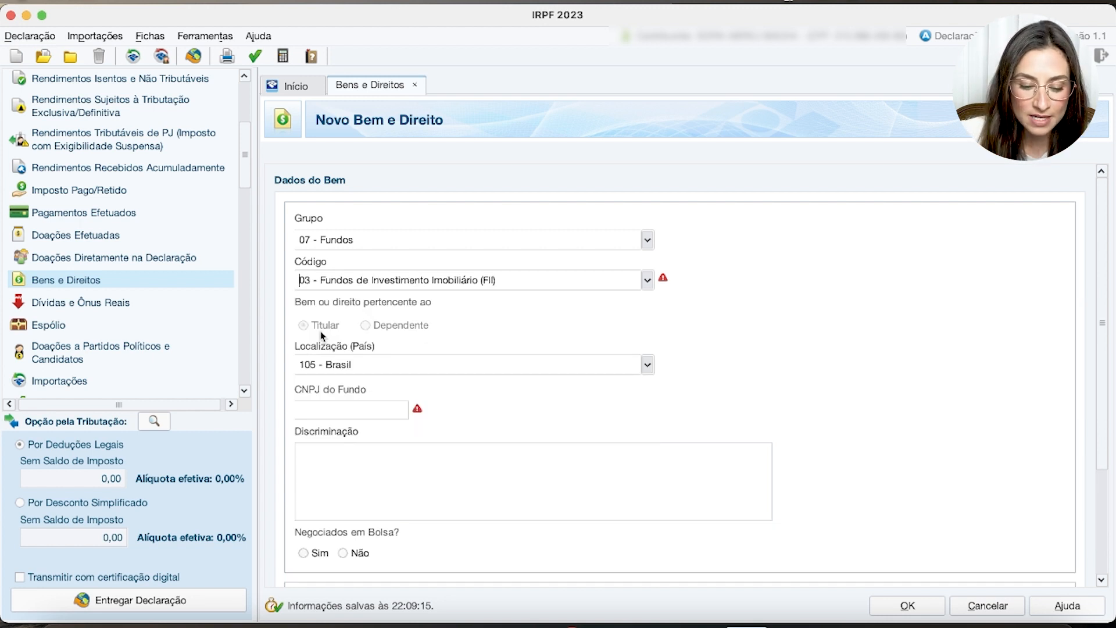
- Look up the fund's CNPJ by searching Google for "hglg11 cnpj"
{"action": "left_click", "coordinate": [315, 408]}
{"action": "key", "text": "super+v"}
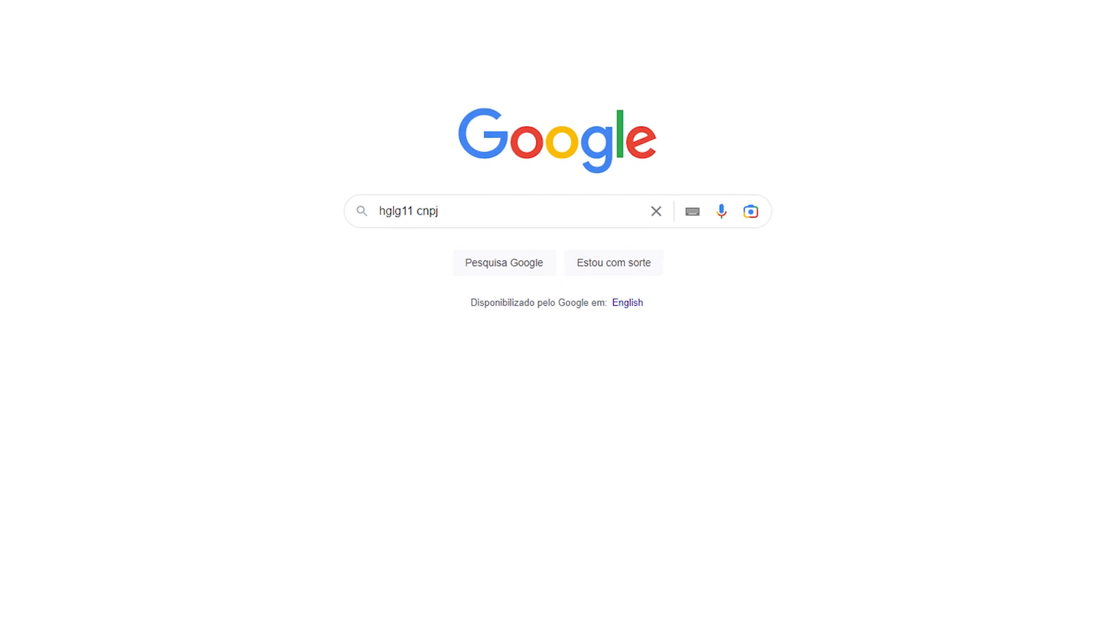
{"action": "key", "text": "Return"}
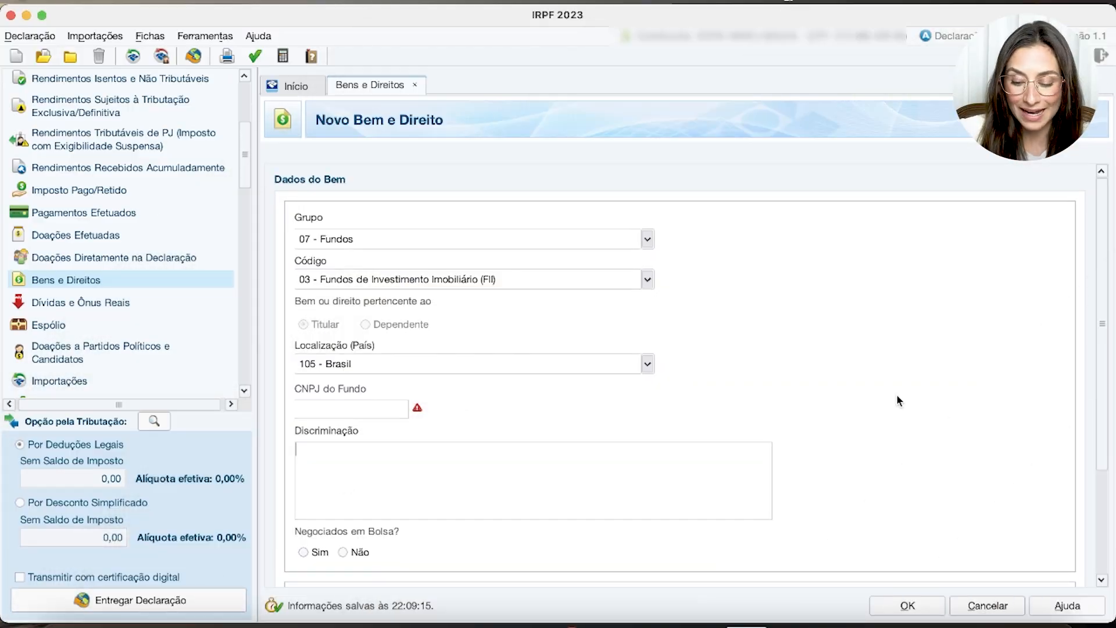
- Fill in the Discriminação with "50 cotas do Fundo Imobiliário HGLG11, com o preço médio R$ 163,59."
{"action": "scroll", "coordinate": [761, 424], "scroll_direction": "down", "scroll_amount": 1}
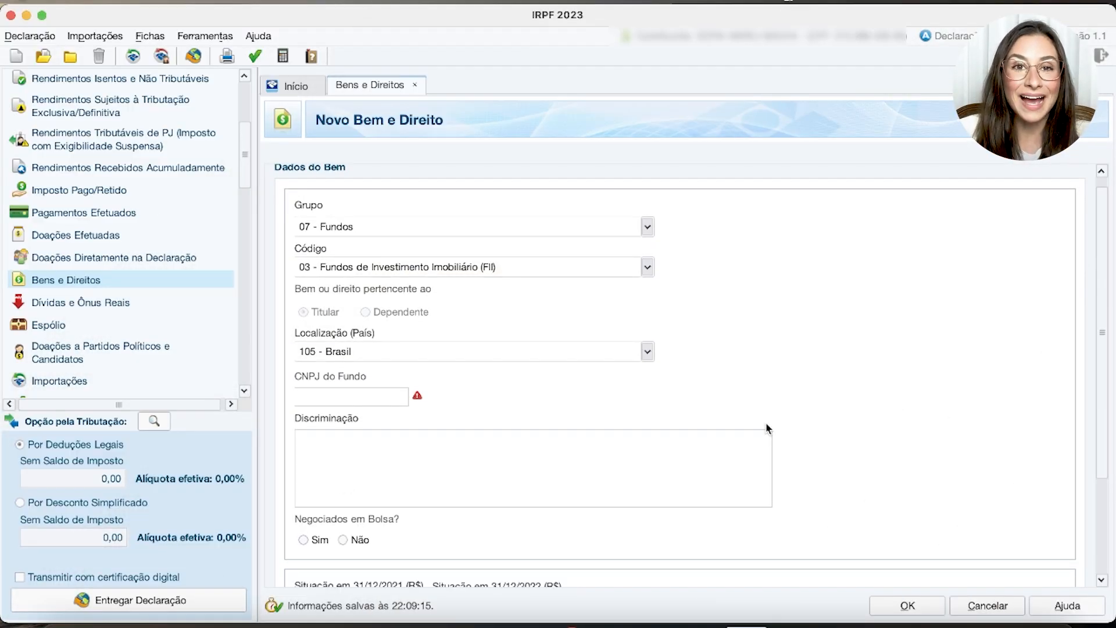
{"action": "type", "text": "50 c"}
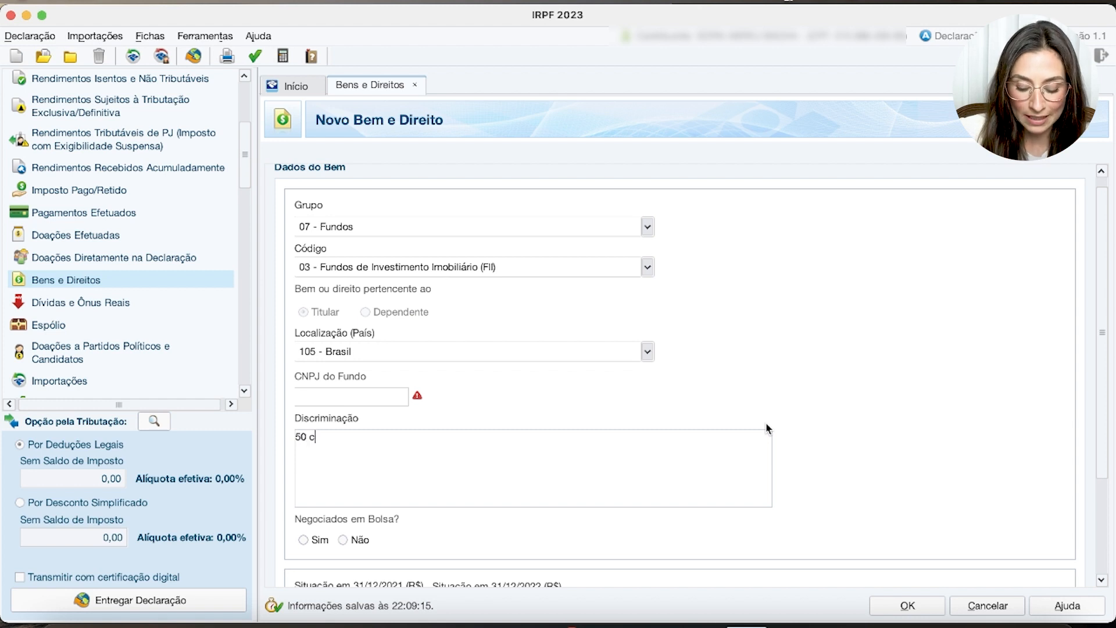
{"action": "type", "text": "otas do"}
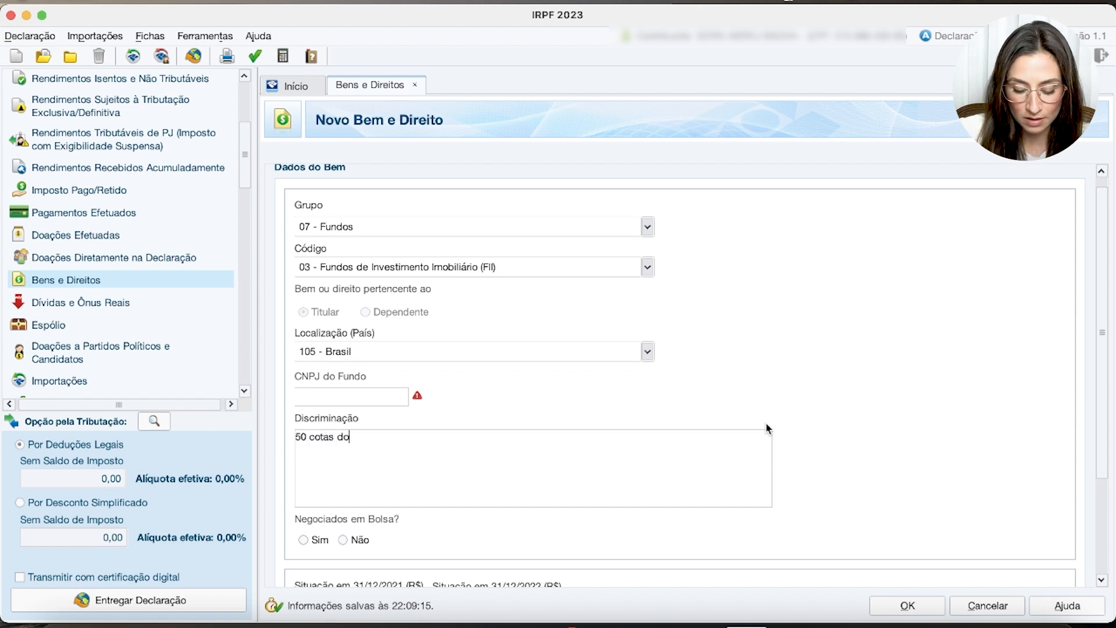
{"action": "type", "text": " Fundo Im"}
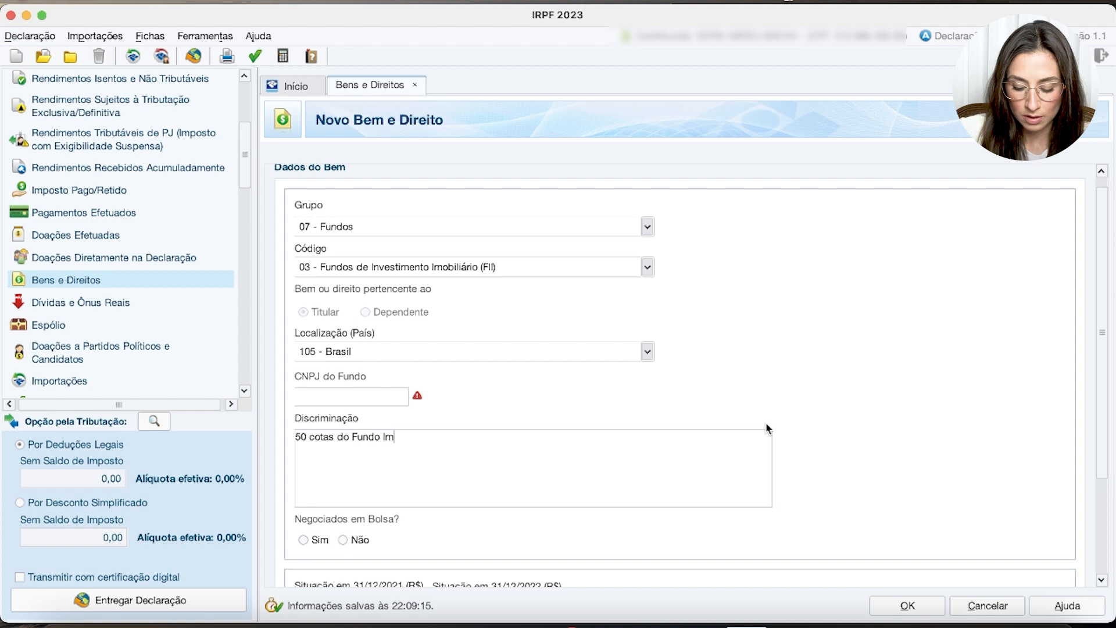
{"action": "type", "text": "obiliário"}
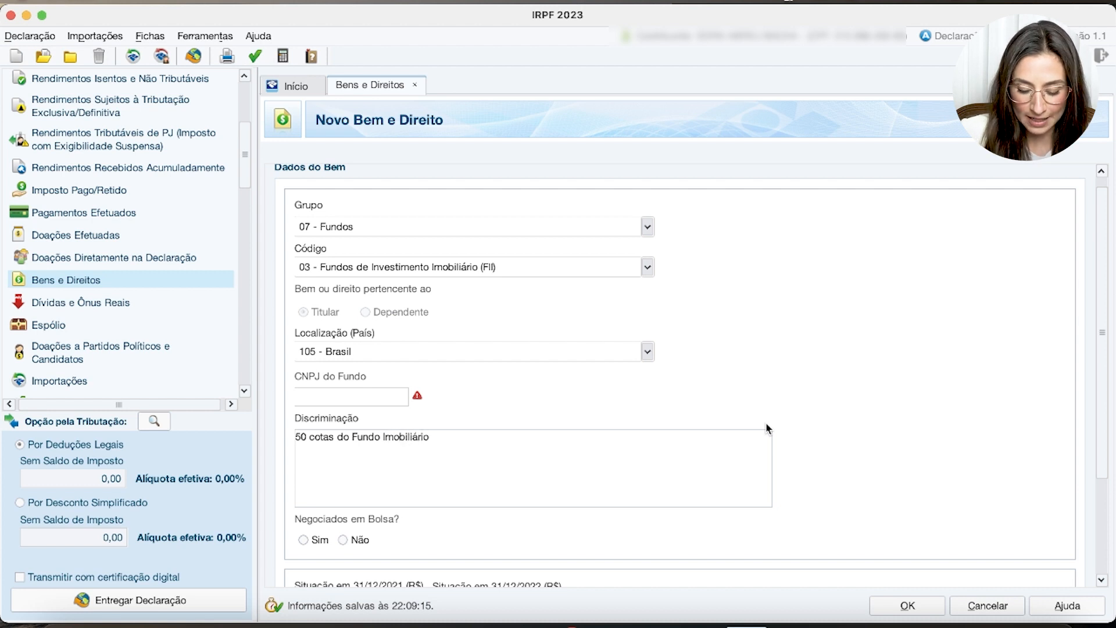
{"action": "type", "text": " HGLG11"}
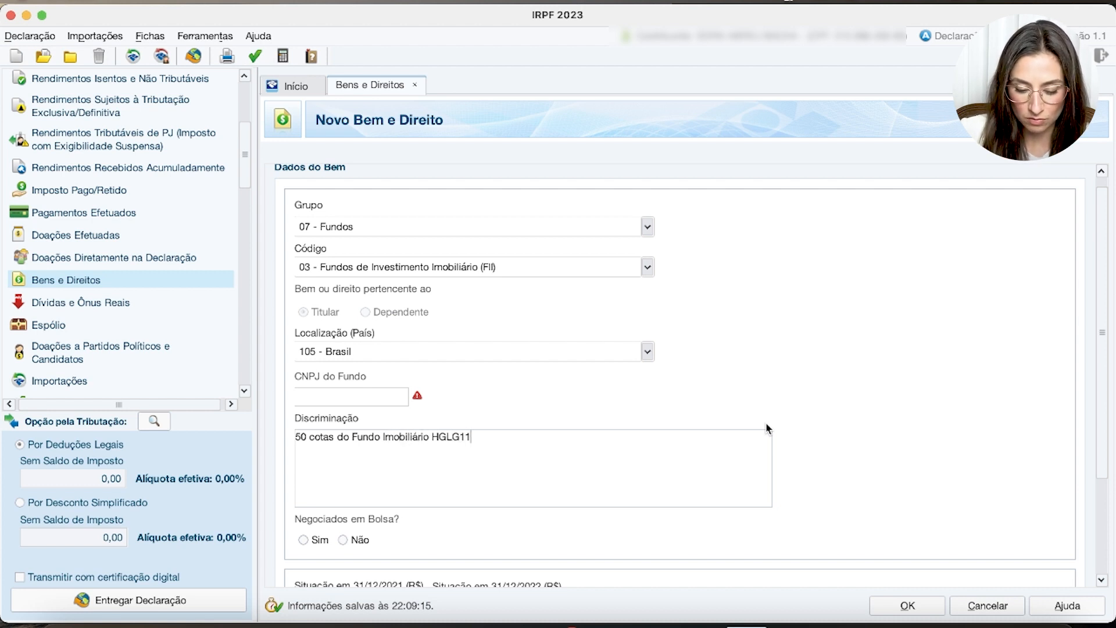
{"action": "type", "text": ", com o preço médio R$"}
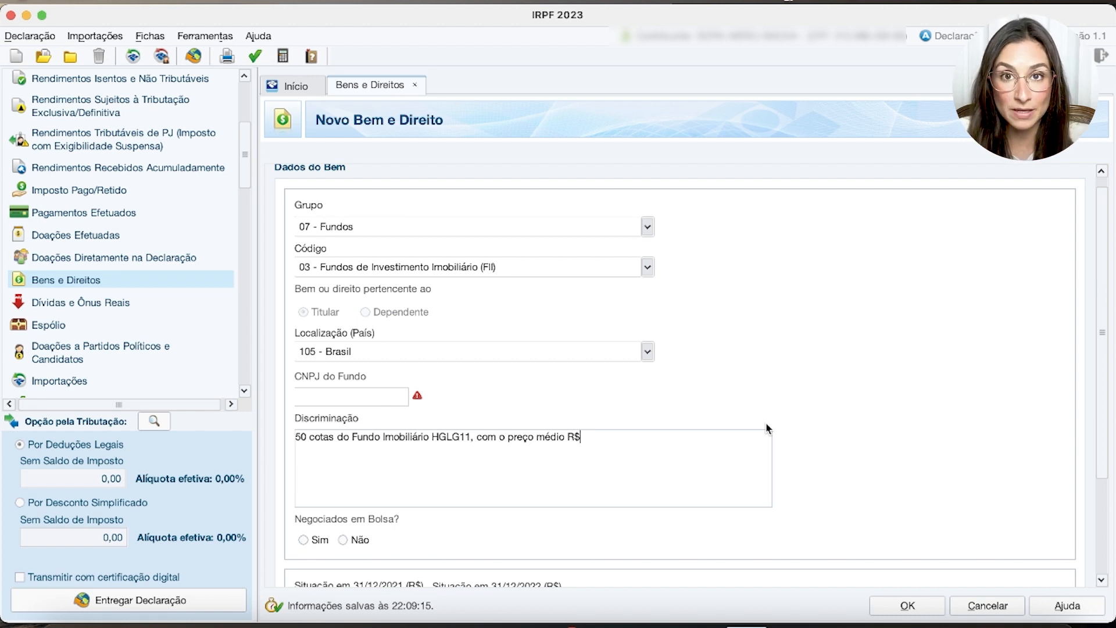
{"action": "type", "text": "163"}
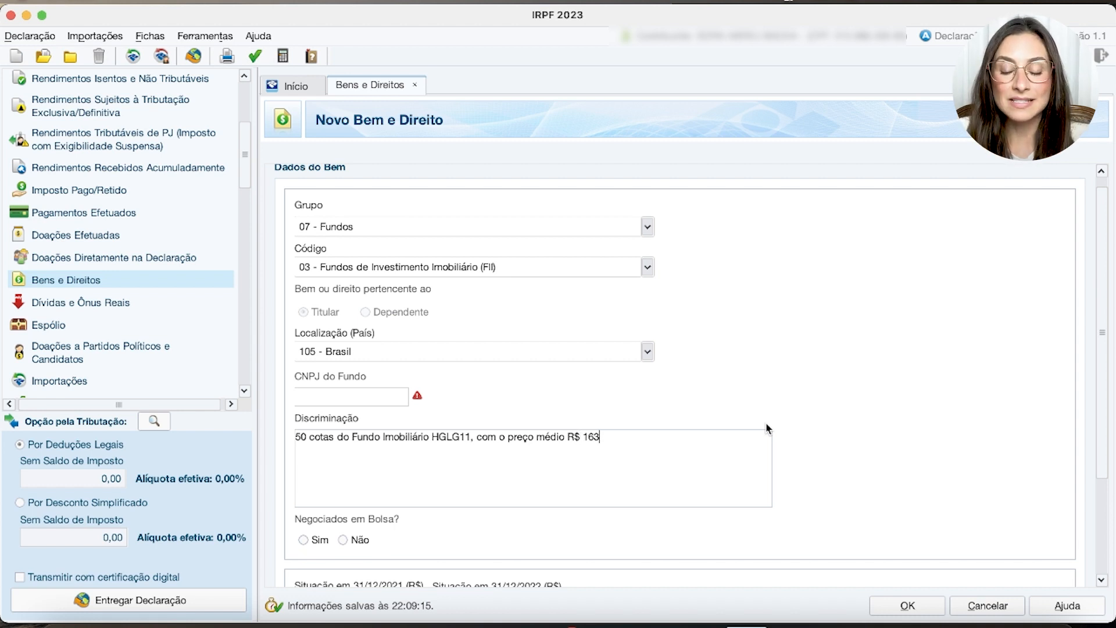
{"action": "type", "text": ",59"}
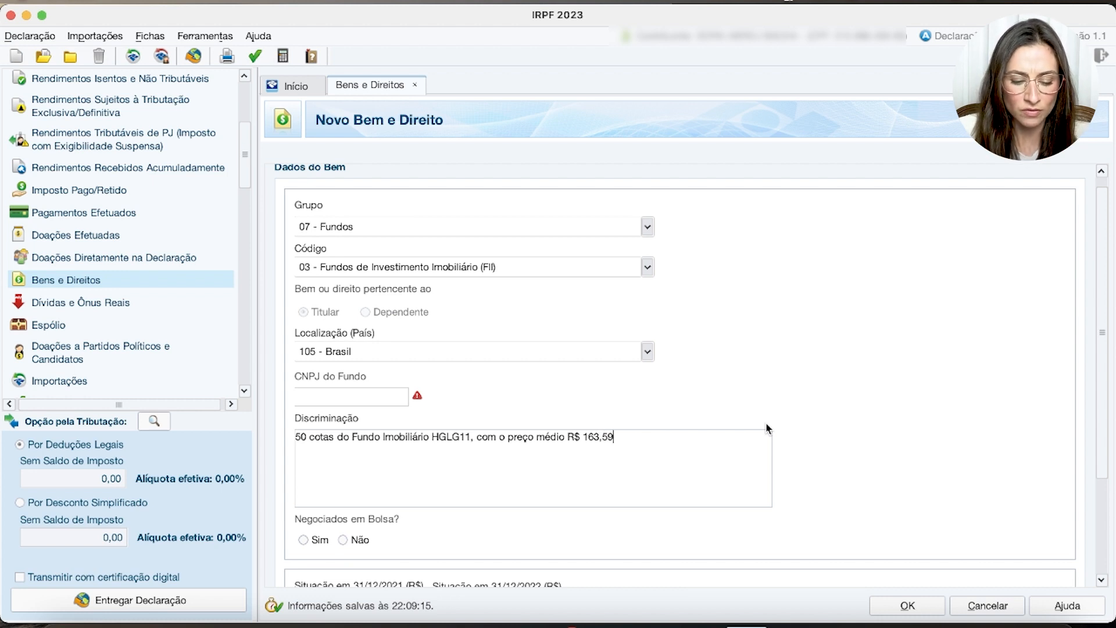
{"action": "type", "text": "."}
- Mark the fund as traded on the stock exchange and enter HGLG11 as its trading code
{"action": "scroll", "coordinate": [411, 430], "scroll_direction": "down", "scroll_amount": 1}
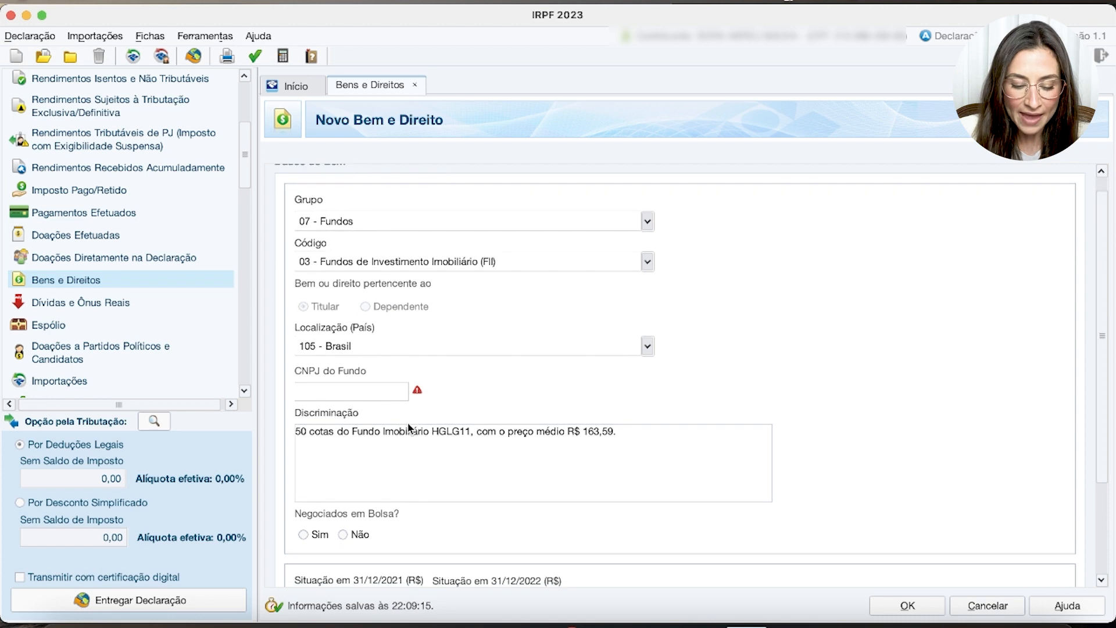
{"action": "left_click", "coordinate": [321, 535]}
{"action": "left_click", "coordinate": [522, 534]}
{"action": "type", "text": "HGLG11"}
{"action": "scroll", "coordinate": [522, 528], "scroll_direction": "down", "scroll_amount": 3}
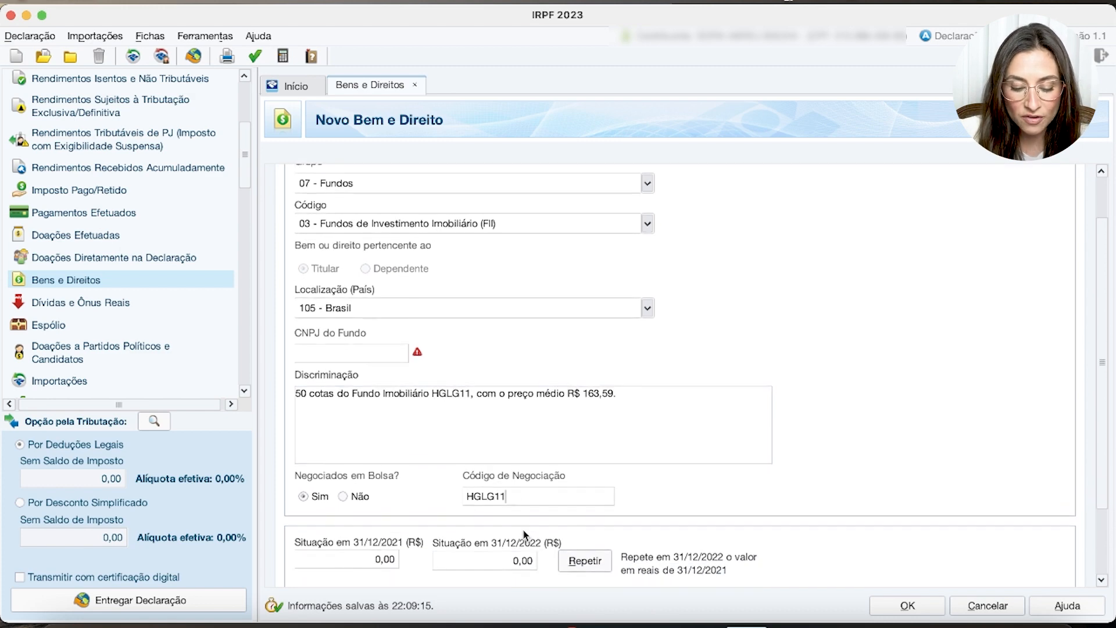
{"action": "scroll", "coordinate": [522, 529], "scroll_direction": "down", "scroll_amount": 2}
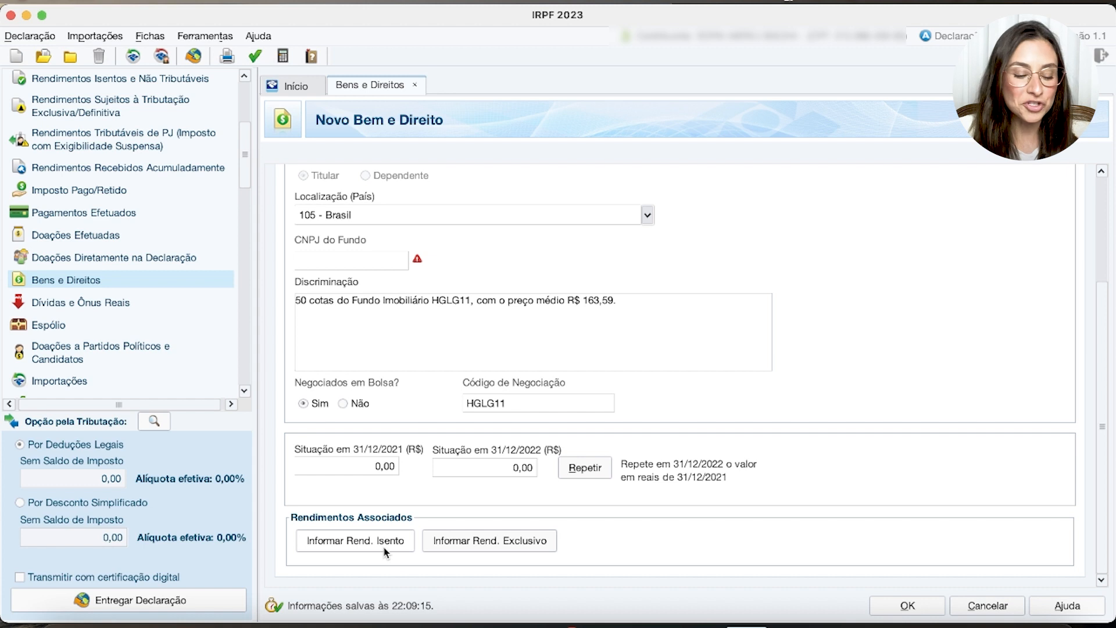
- Open the exempt income record linked to the fund and consult the HGLG11 income report PDF for its value
{"action": "left_click", "coordinate": [365, 545]}
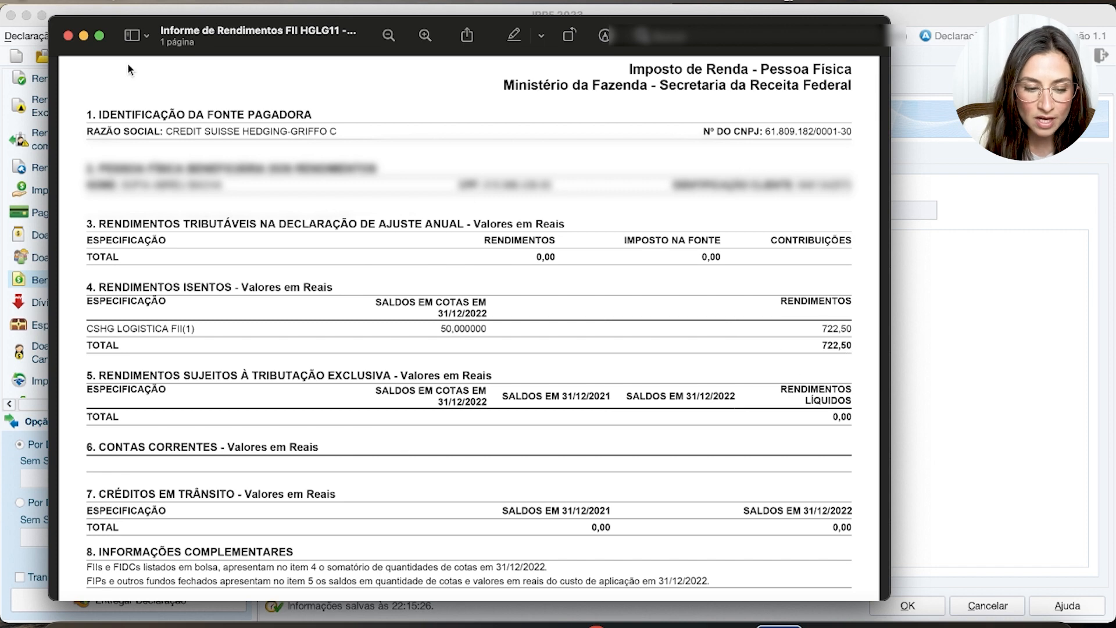
{"action": "left_click", "coordinate": [83, 36]}
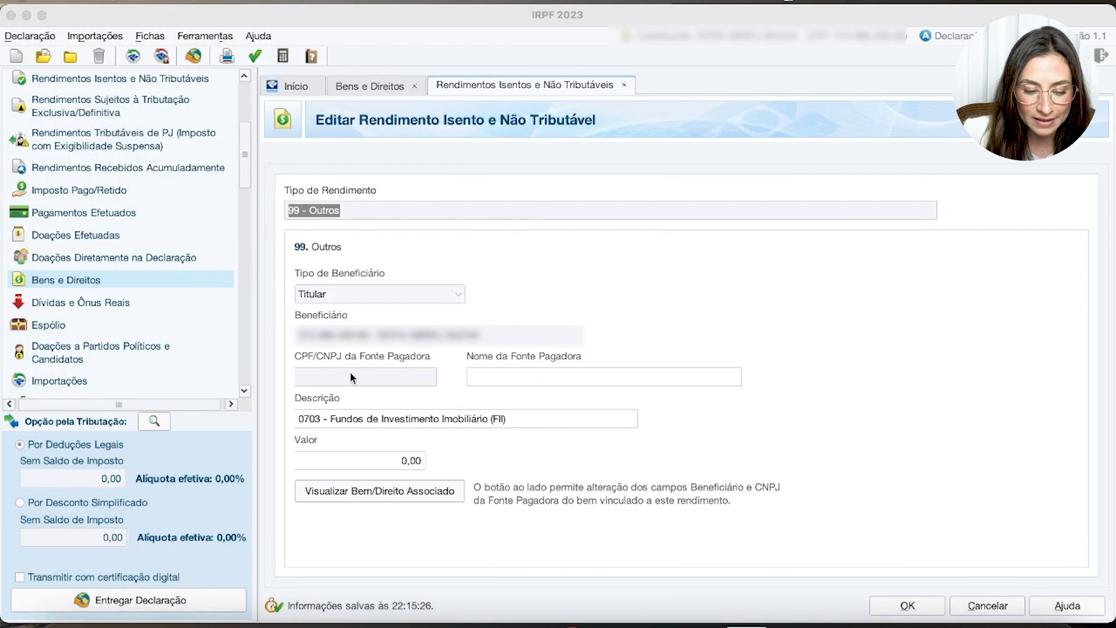
{"action": "left_click", "coordinate": [371, 375]}
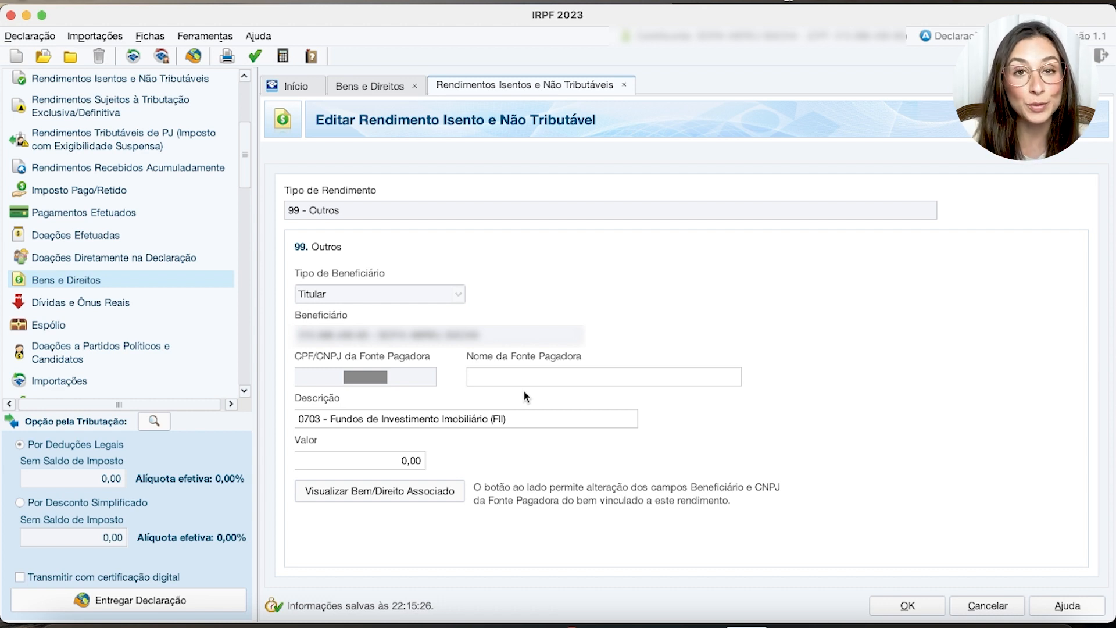
{"action": "left_click", "coordinate": [422, 461]}
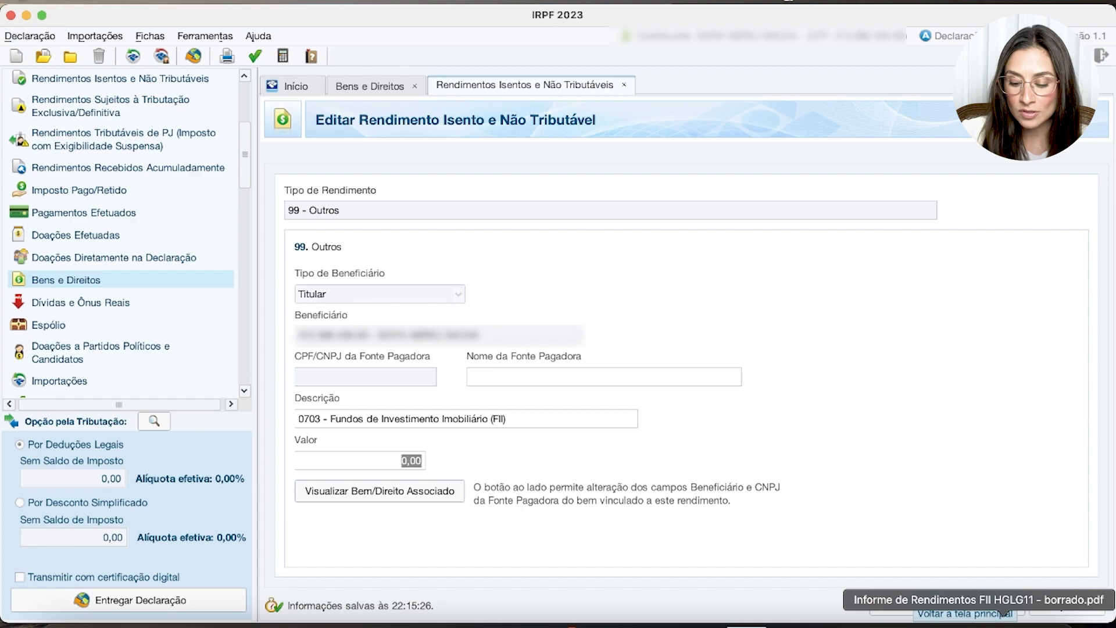
{"action": "left_click", "coordinate": [1004, 611]}
{"action": "scroll", "coordinate": [516, 378], "scroll_direction": "down", "scroll_amount": 5}
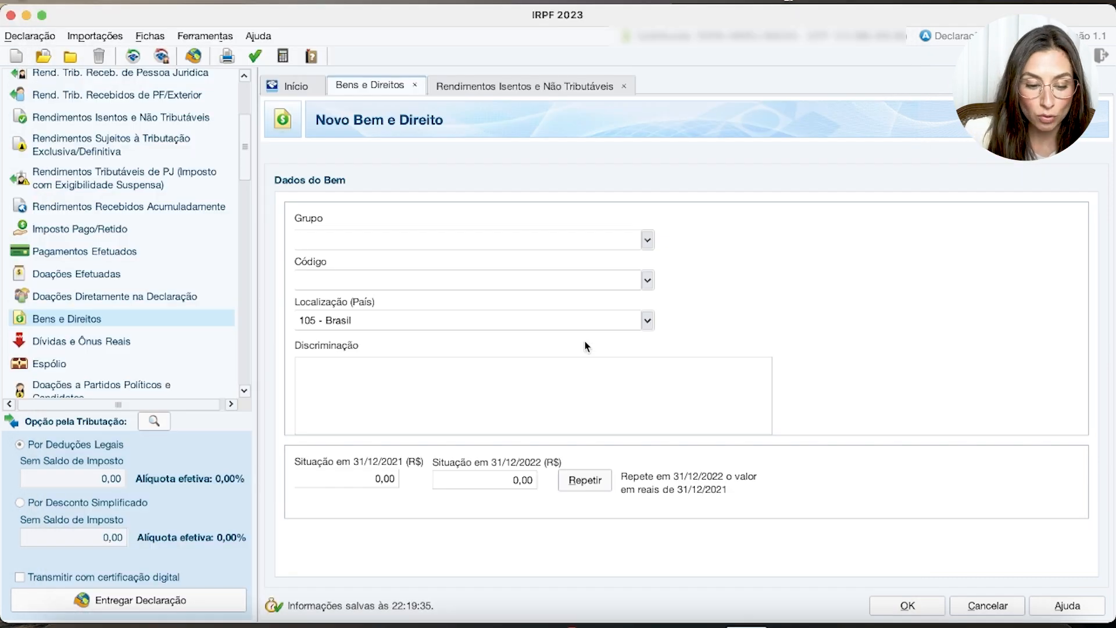
- Set the group of the new blank asset record to 99 - Outros Bens e Direitos
{"action": "left_click", "coordinate": [647, 240]}
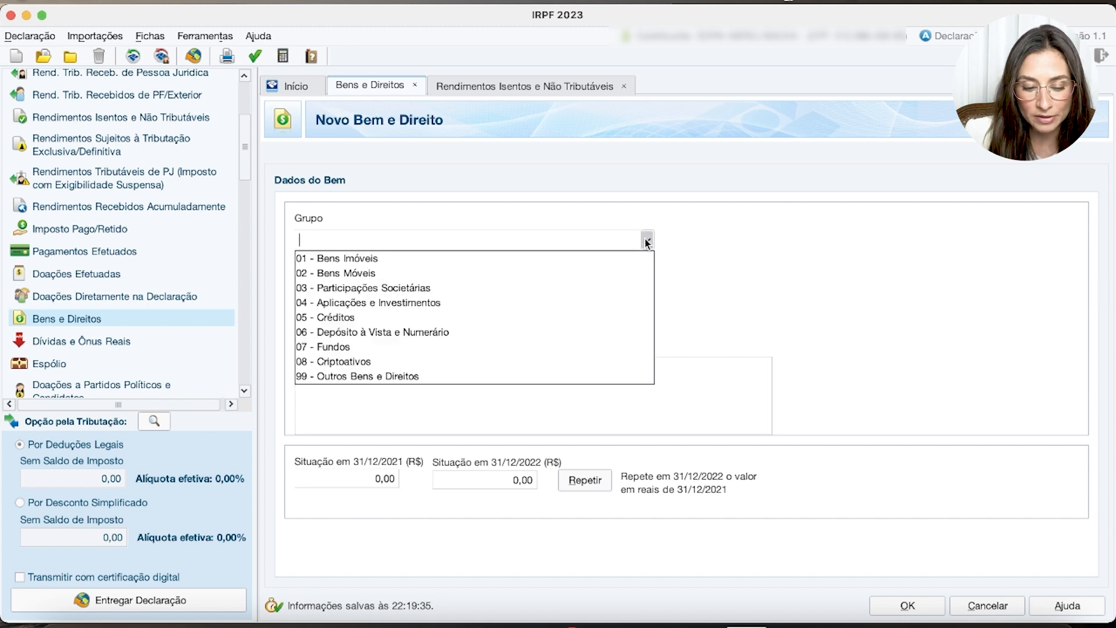
{"action": "left_click", "coordinate": [551, 376]}
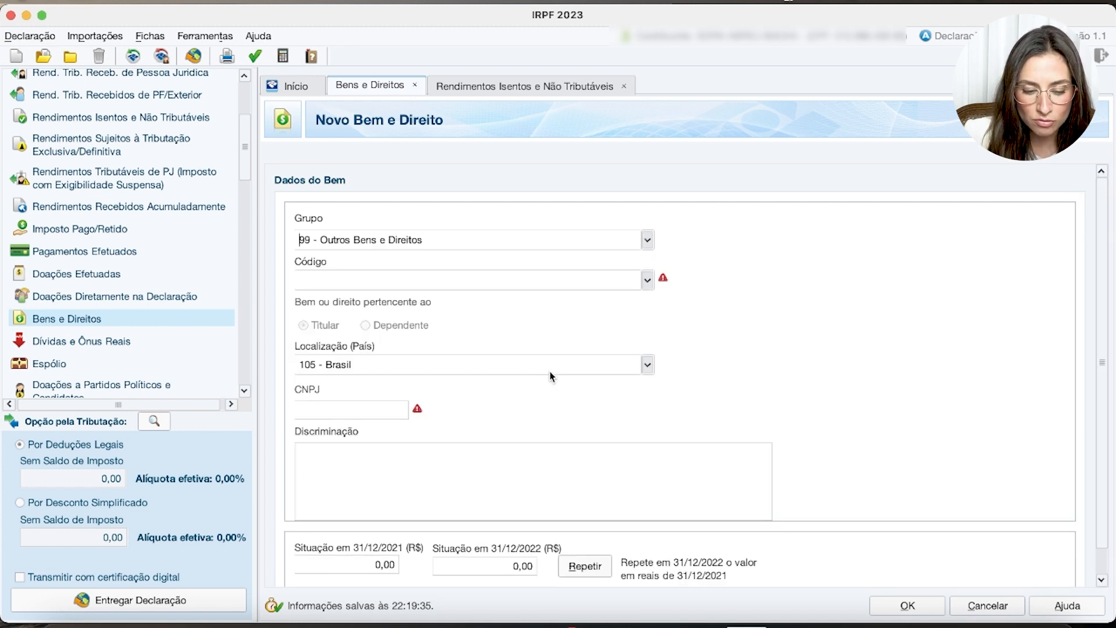
{"action": "left_click", "coordinate": [462, 490]}
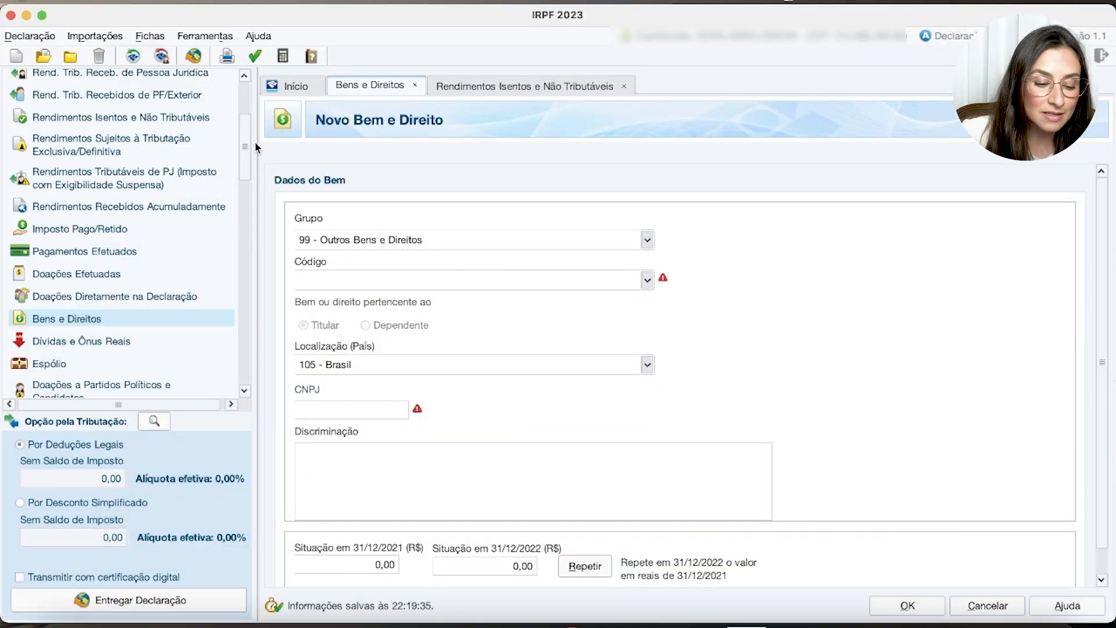
- Expand Renda Variável and open the Operações em FII ou Fiagro form
{"action": "scroll", "coordinate": [244, 154], "scroll_direction": "down", "scroll_amount": 2}
{"action": "left_click_drag", "start_coordinate": [244, 154], "coordinate": [242, 201]}
{"action": "left_click", "coordinate": [98, 231]}
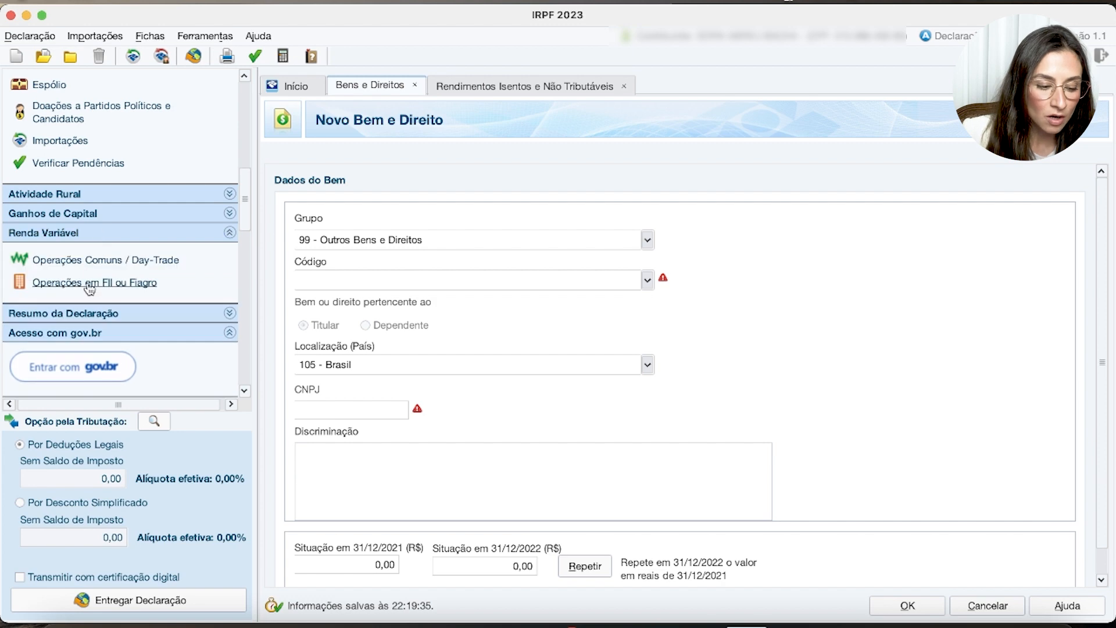
{"action": "left_click", "coordinate": [104, 285]}
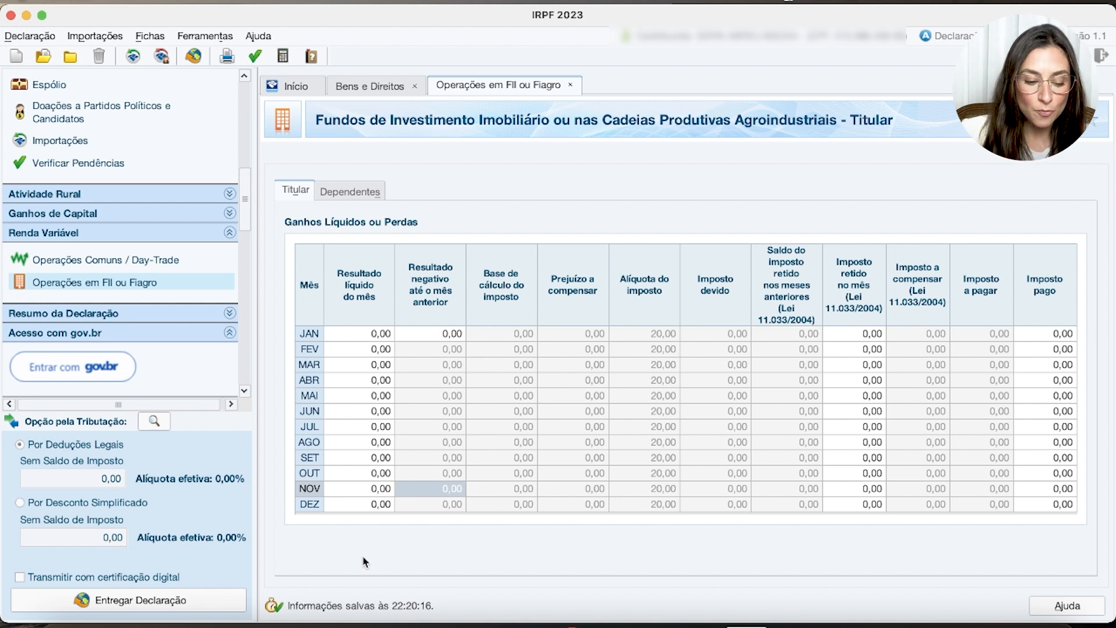
- Enter a net result of -100 for May in the account holder's gains and losses table
{"action": "left_click", "coordinate": [374, 412]}
{"action": "double_click", "coordinate": [371, 398]}
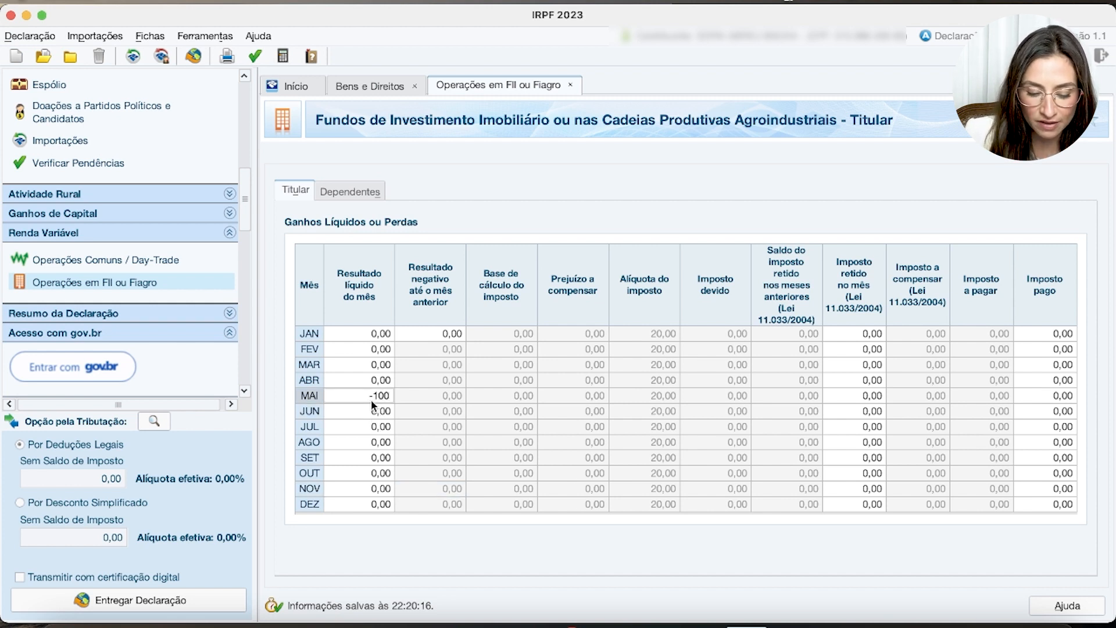
{"action": "key", "text": "Tab"}
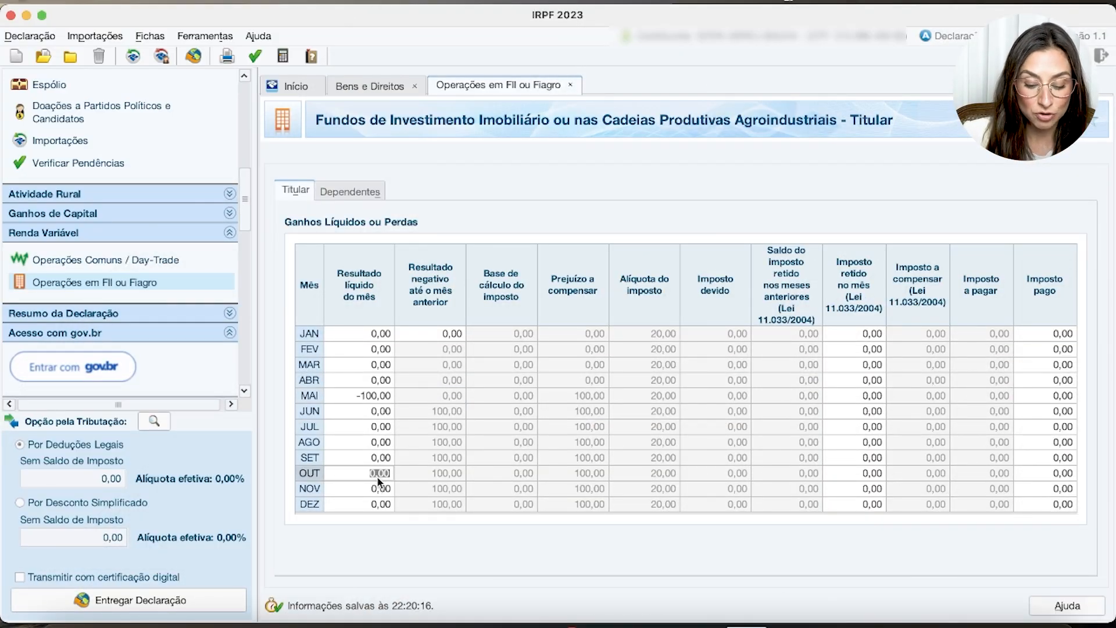
- Enter a net result of 500,00 and a tax paid amount of 80,00 for October in the gains and losses table
{"action": "type", "text": "0"}
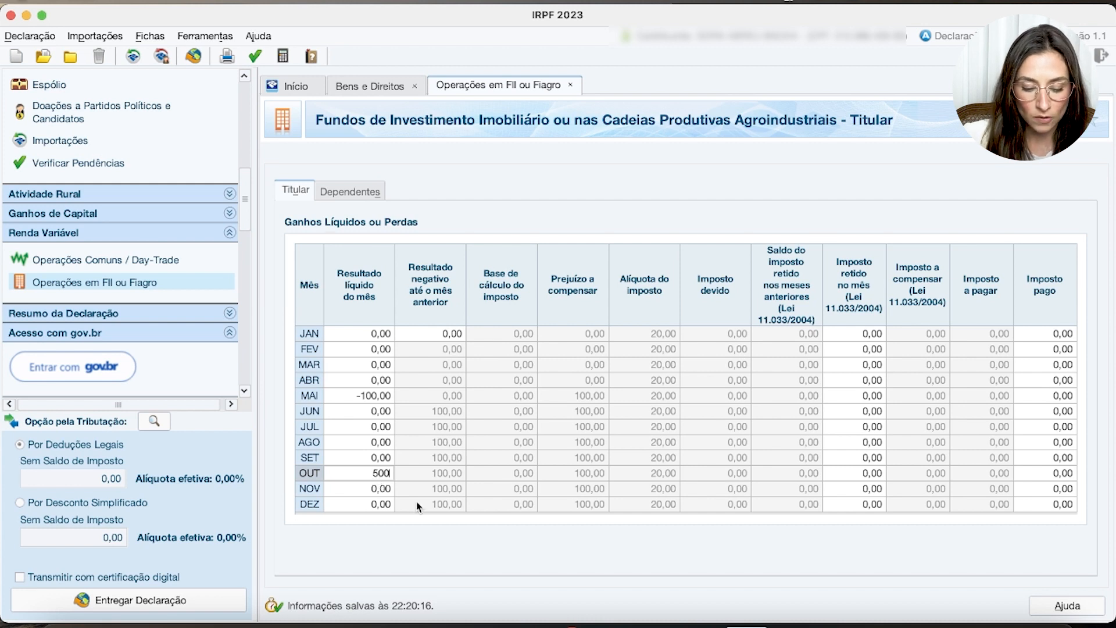
{"action": "left_click", "coordinate": [439, 473]}
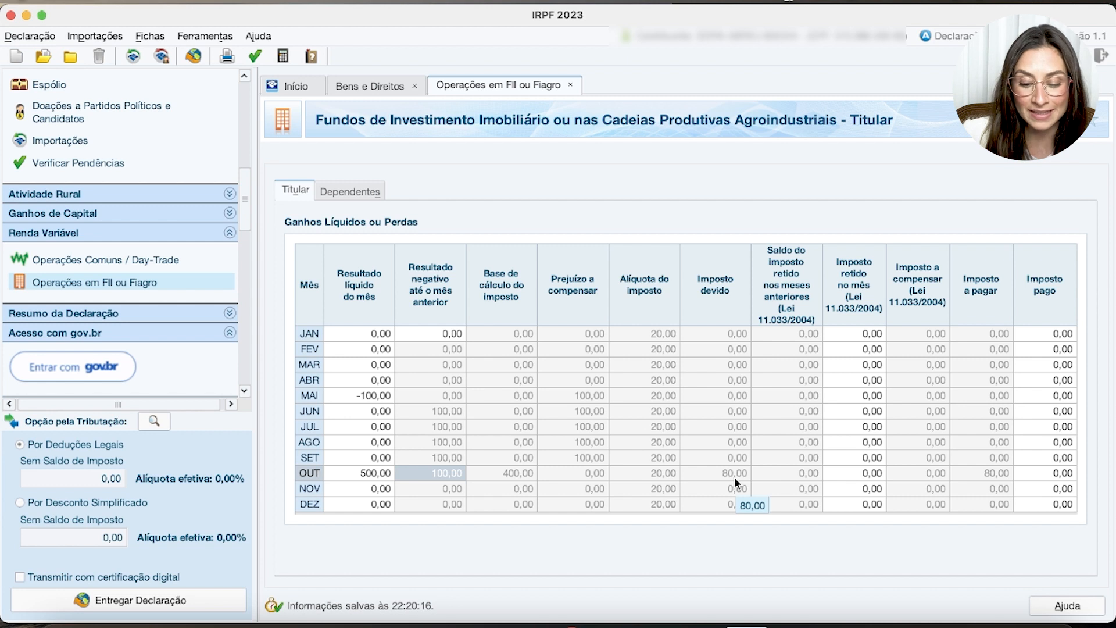
{"action": "left_click", "coordinate": [1062, 473]}
{"action": "type", "text": "800"}
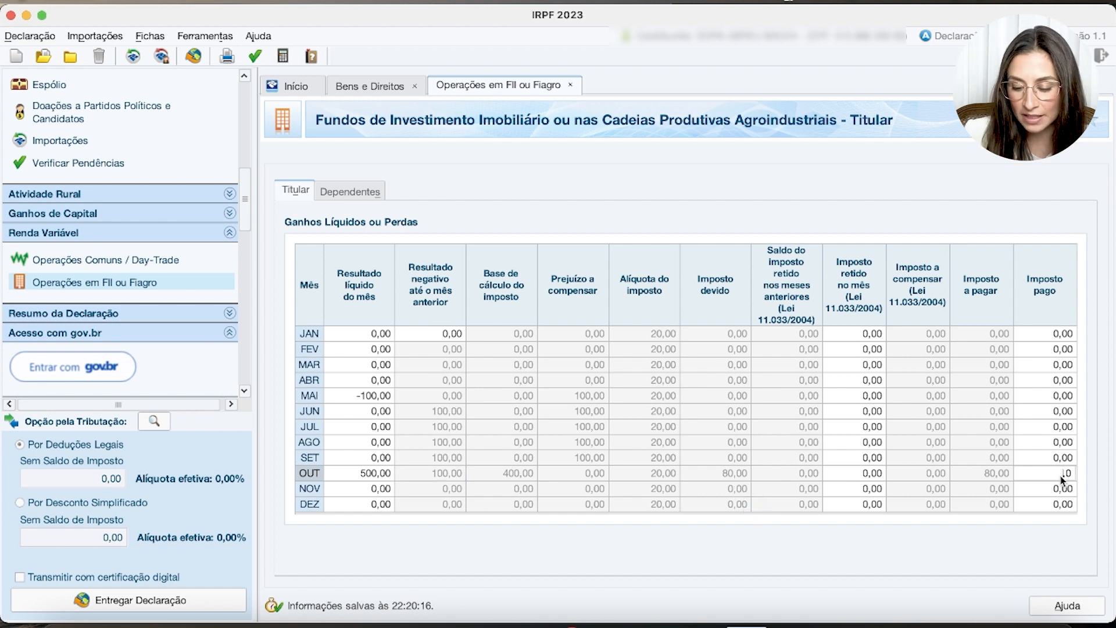
{"action": "key", "text": "BackSpace"}
{"action": "key", "text": "BackSpace"}
{"action": "type", "text": "8"}
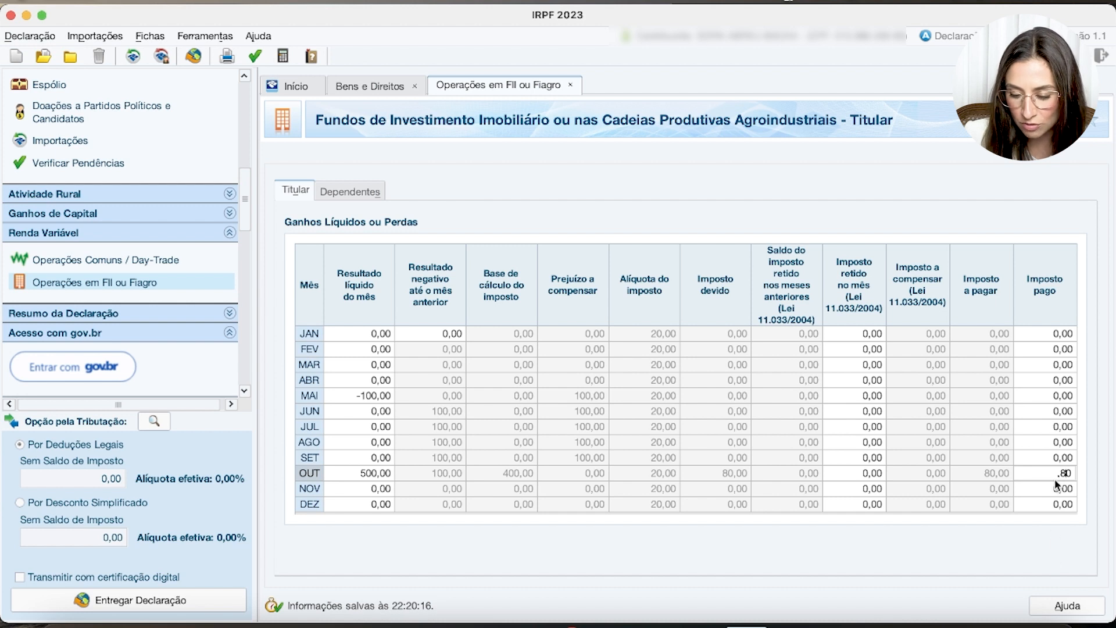
{"action": "key", "text": "Return"}
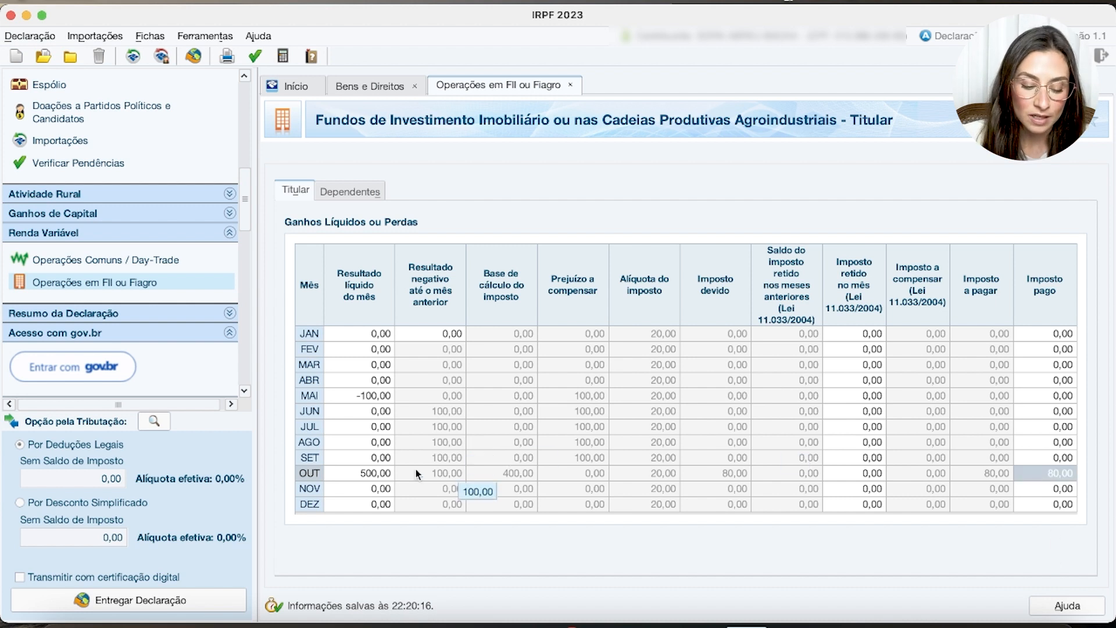
- Compare May's net result with October's net result, tax calculation base and tax due in the gains and losses table
{"action": "left_click", "coordinate": [374, 474]}
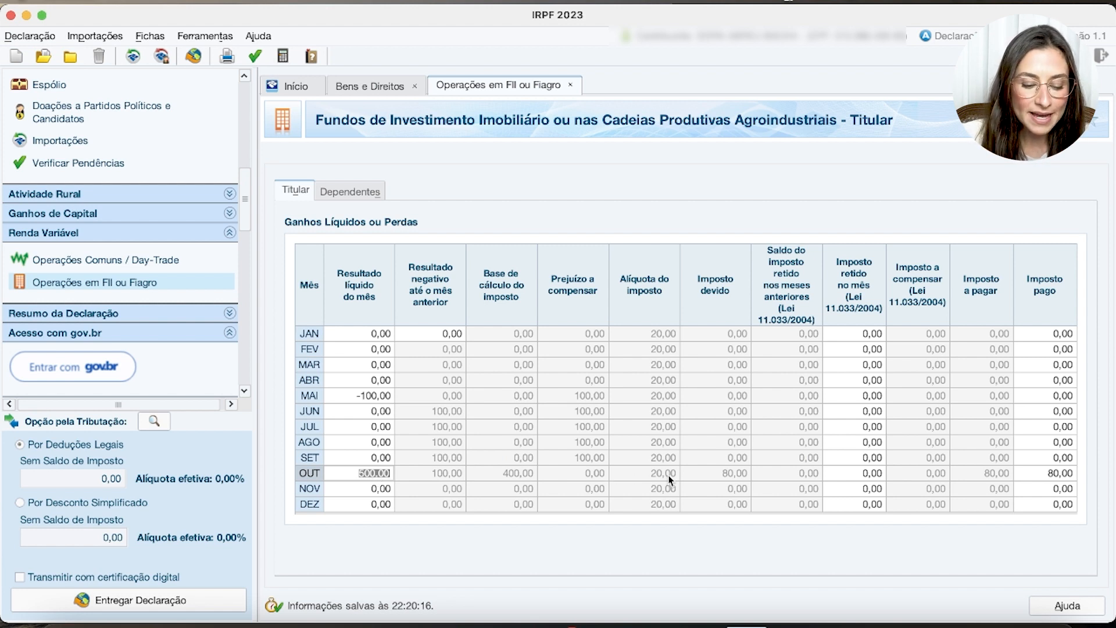
{"action": "left_click", "coordinate": [729, 474]}
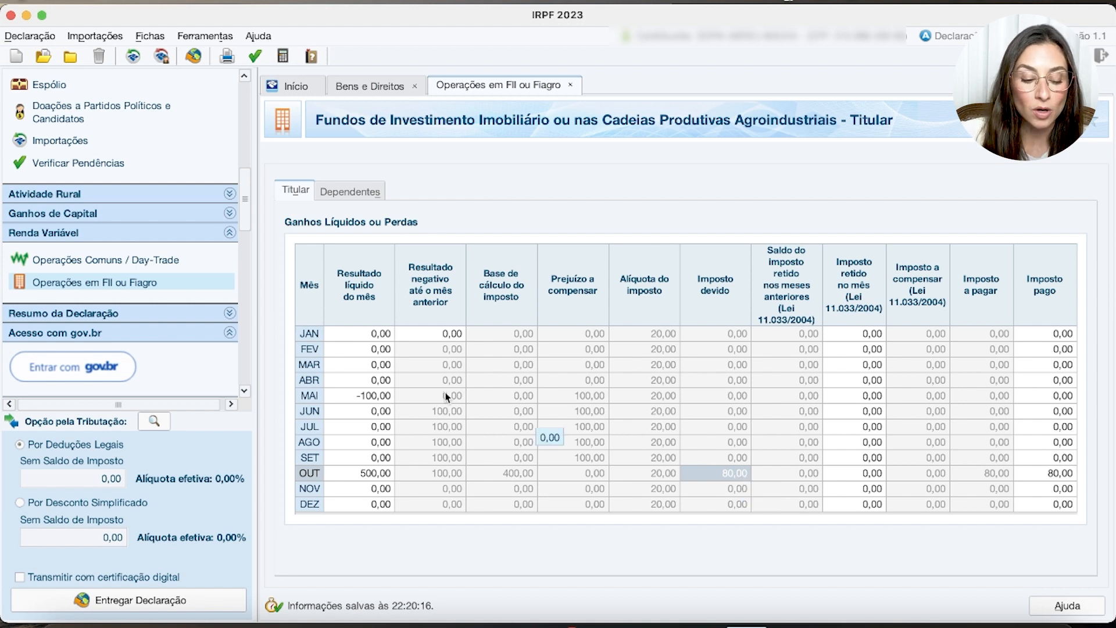
{"action": "left_click", "coordinate": [372, 398]}
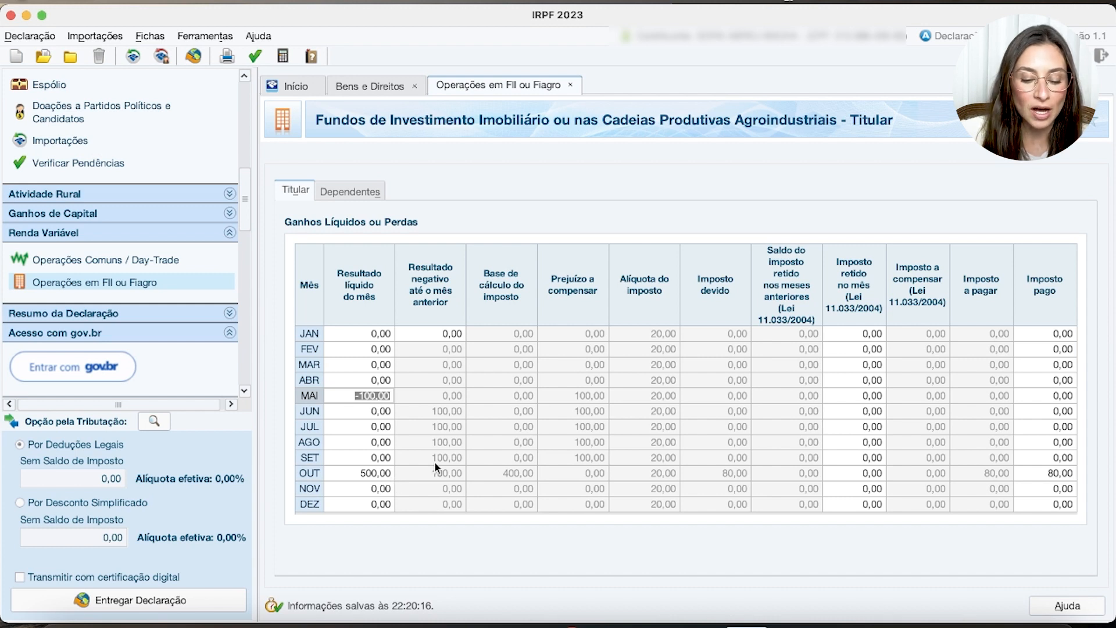
{"action": "left_click", "coordinate": [738, 479]}
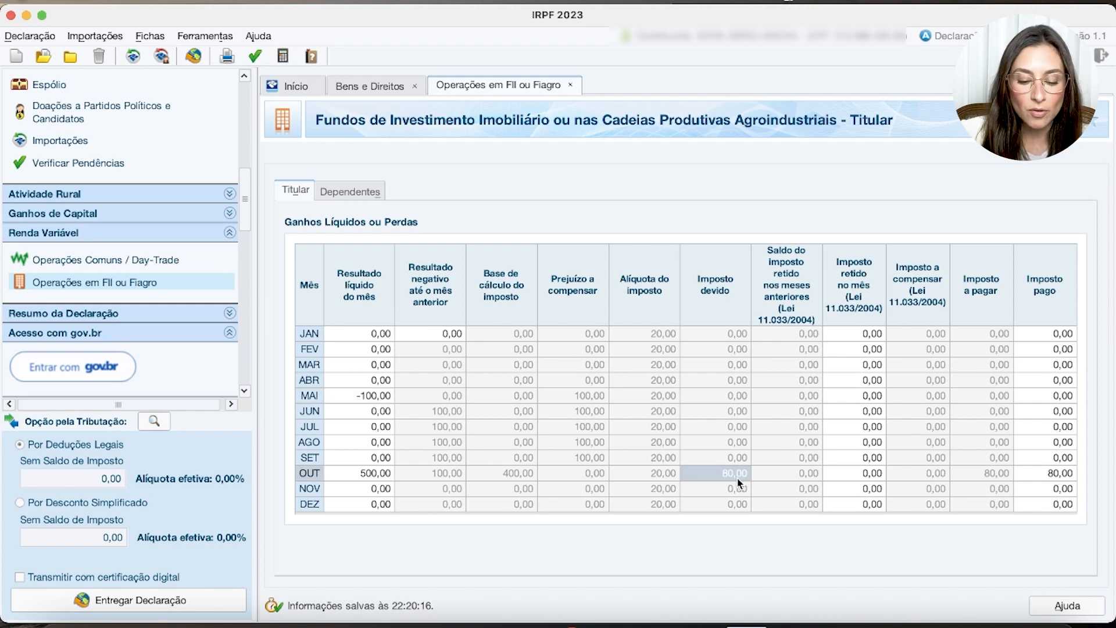
{"action": "left_click", "coordinate": [379, 474]}
{"action": "left_click", "coordinate": [375, 395]}
{"action": "left_click", "coordinate": [523, 487]}
{"action": "left_click", "coordinate": [514, 476]}
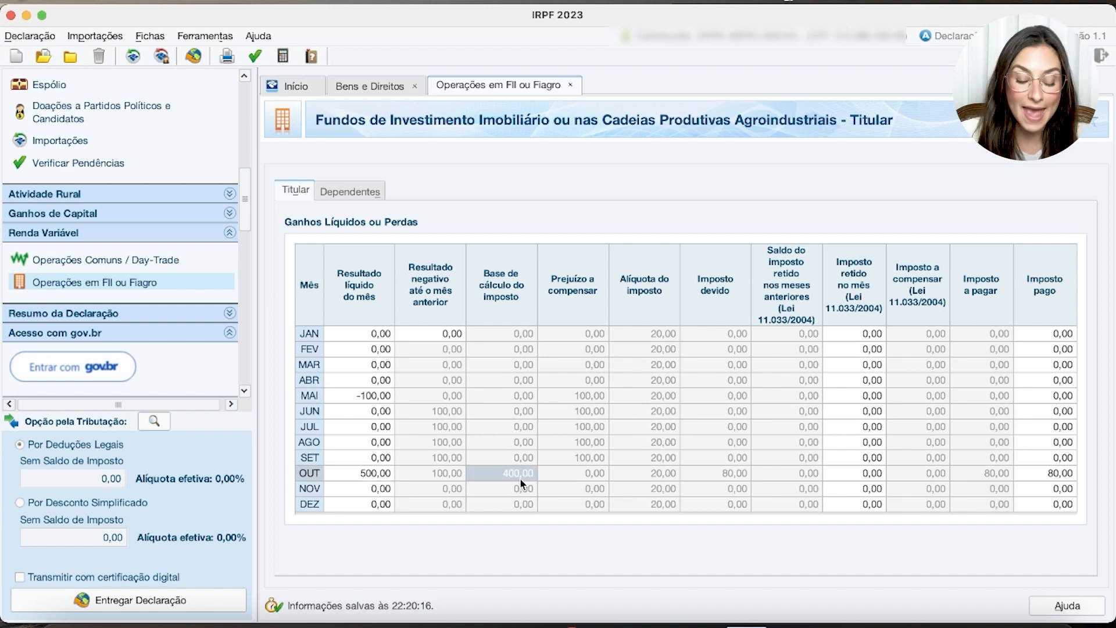
- Reset May's net result to 0,00 and check the recalculated October tax base and tax due
{"action": "left_click", "coordinate": [364, 396]}
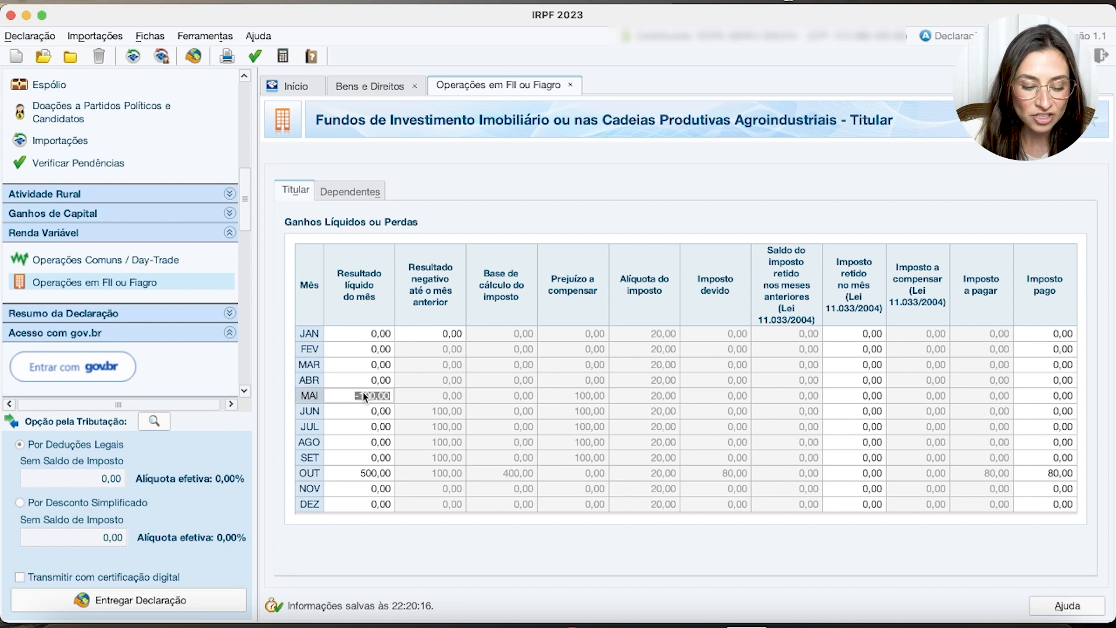
{"action": "left_click", "coordinate": [517, 474]}
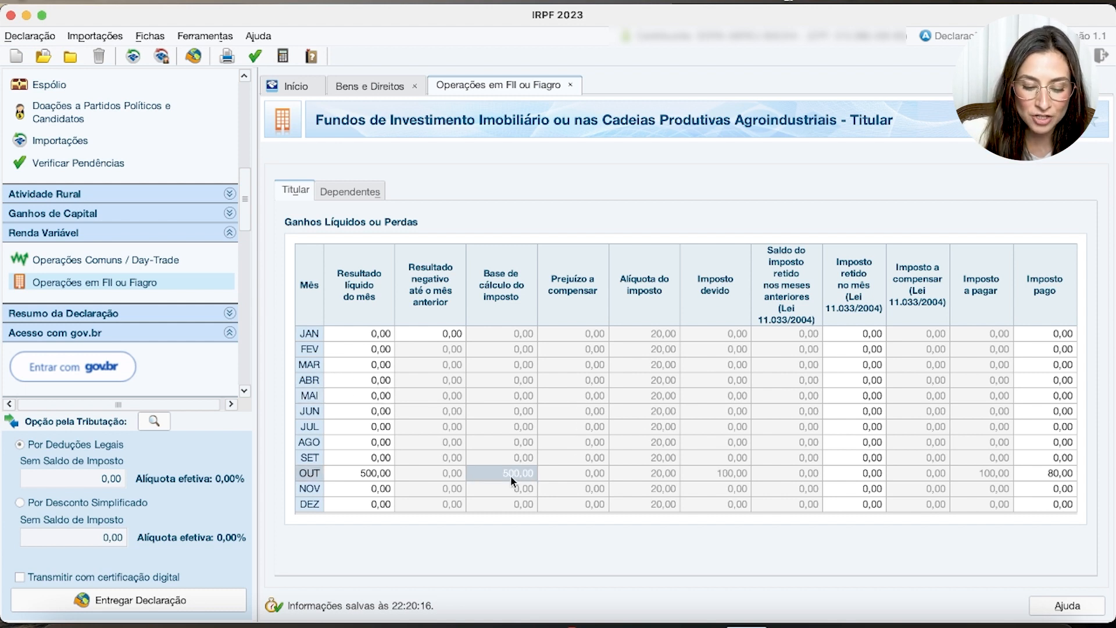
{"action": "left_click", "coordinate": [739, 477]}
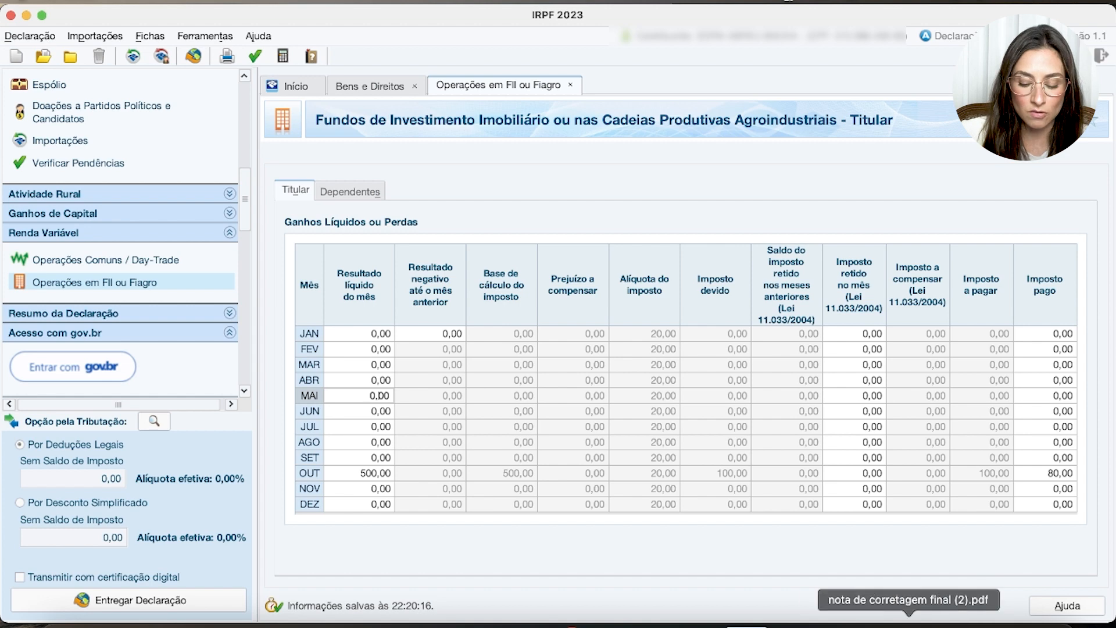
- Consult the withheld income tax (I.R.R.F. s/ operações) in the Resumo Financeiro of nota de corretagem final (2).pdf, then put the document away
{"action": "left_click", "coordinate": [909, 622]}
{"action": "scroll", "coordinate": [706, 416], "scroll_direction": "down", "scroll_amount": 3}
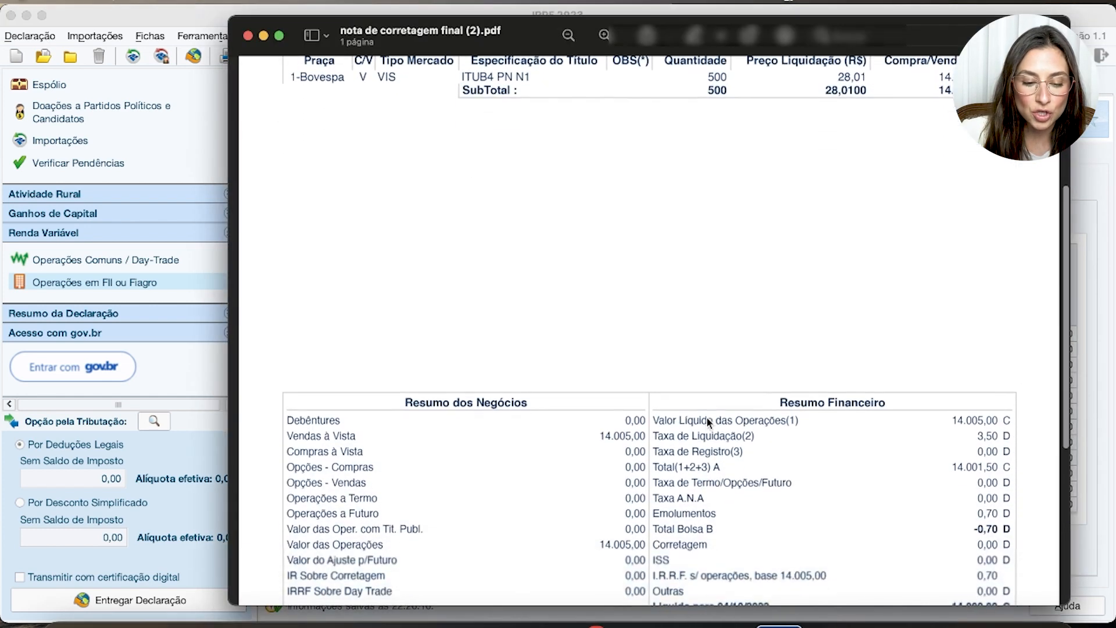
{"action": "scroll", "coordinate": [706, 416], "scroll_direction": "down", "scroll_amount": 1}
{"action": "scroll", "coordinate": [689, 379], "scroll_direction": "down", "scroll_amount": 2}
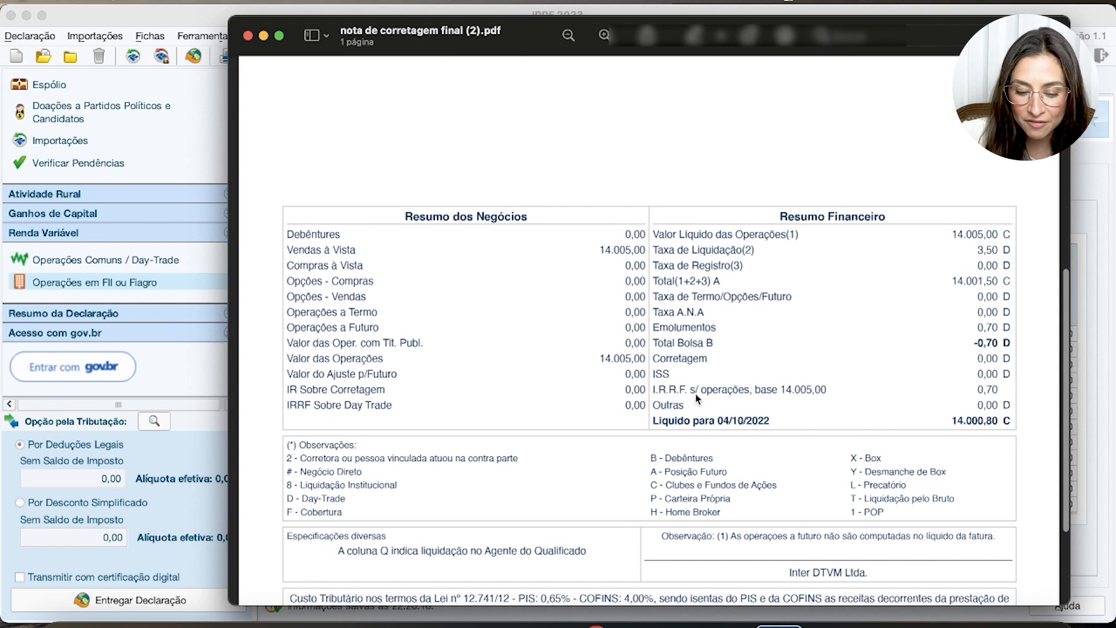
{"action": "key", "text": "super+a"}
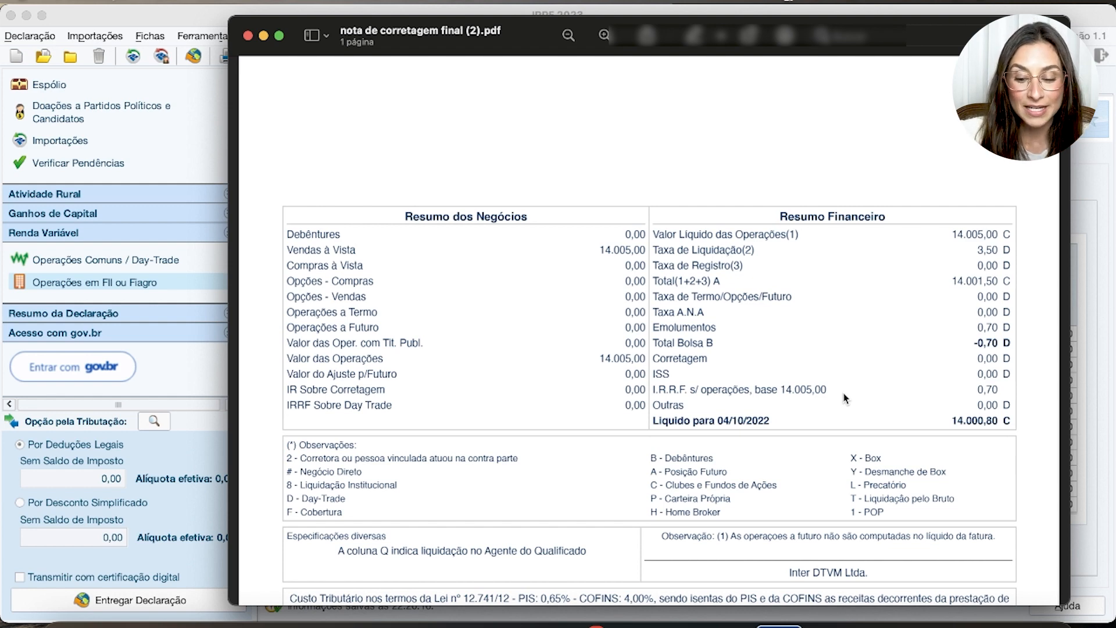
{"action": "key", "text": "super+a"}
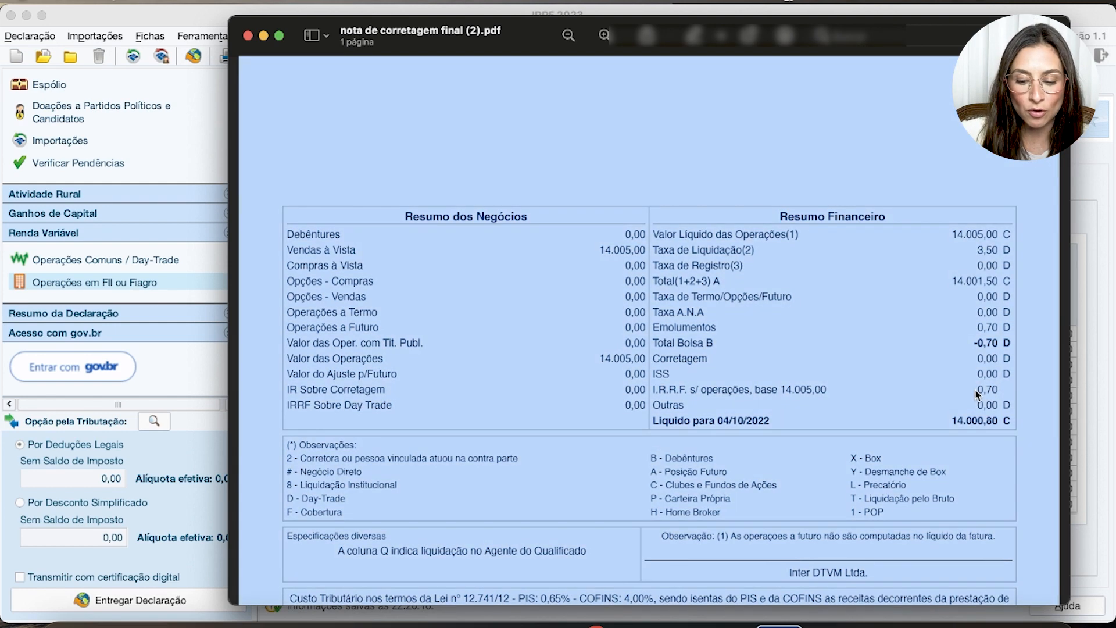
{"action": "left_click", "coordinate": [976, 395]}
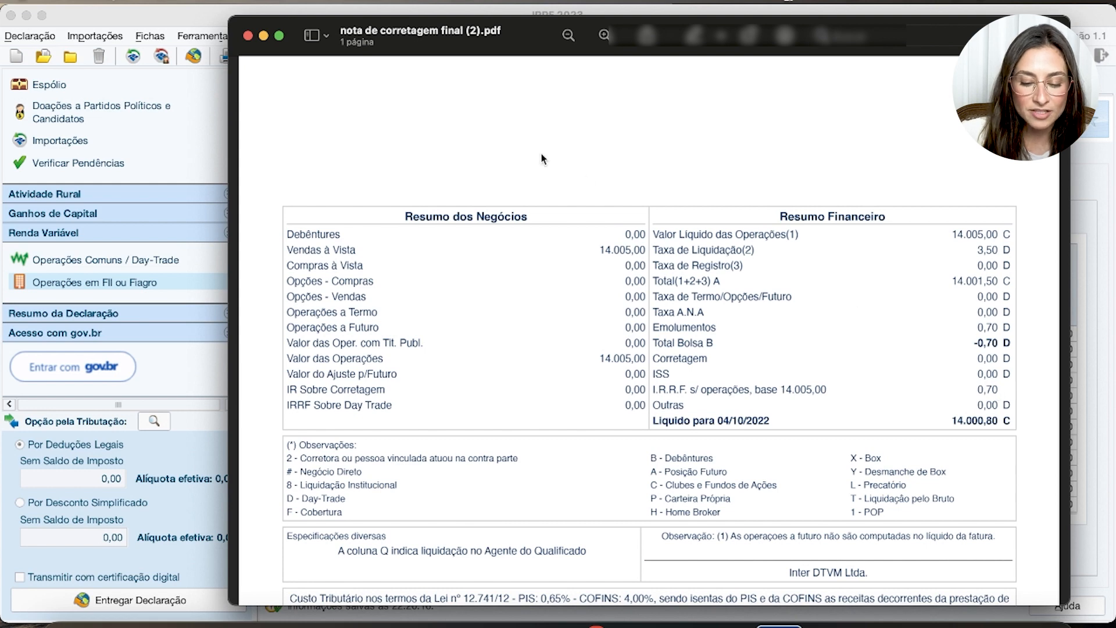
{"action": "left_click", "coordinate": [264, 36]}
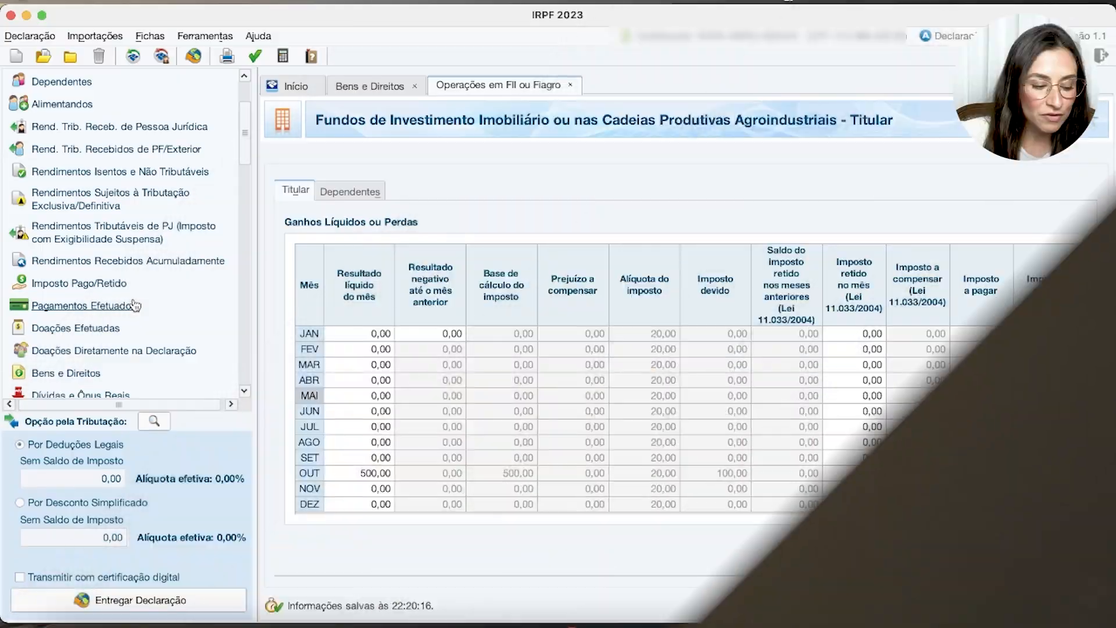
- Create a new Bens e Direitos record with group 07 - Fundos and code 09 - Demais Fundos de Índice de Mercado (ETFs)
{"action": "scroll", "coordinate": [93, 262], "scroll_direction": "down", "scroll_amount": 3}
{"action": "left_click", "coordinate": [90, 295]}
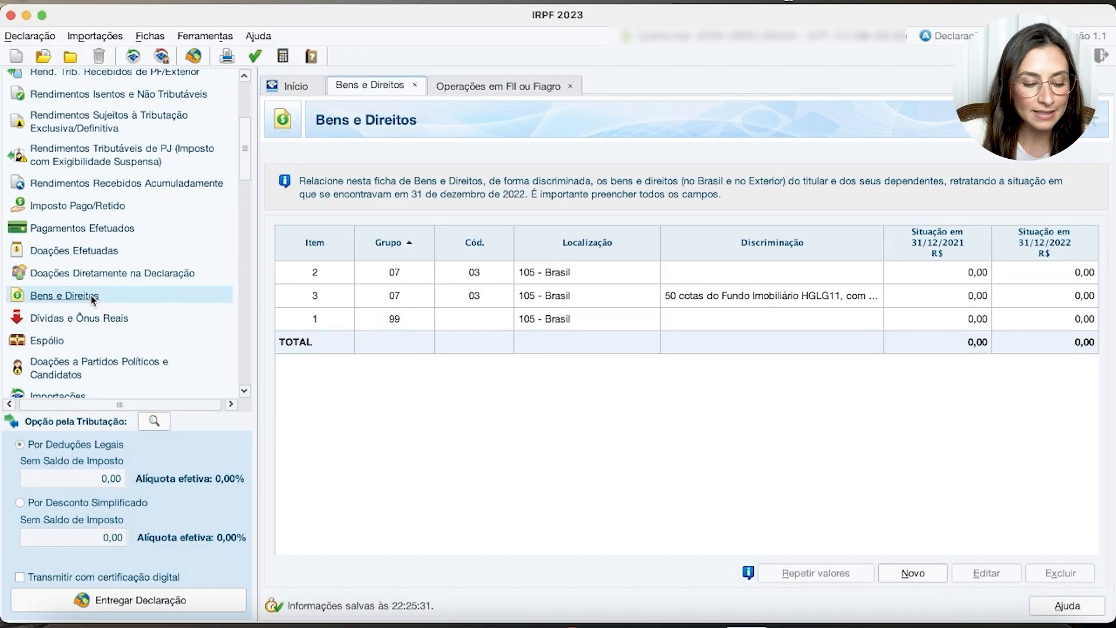
{"action": "left_click", "coordinate": [911, 572]}
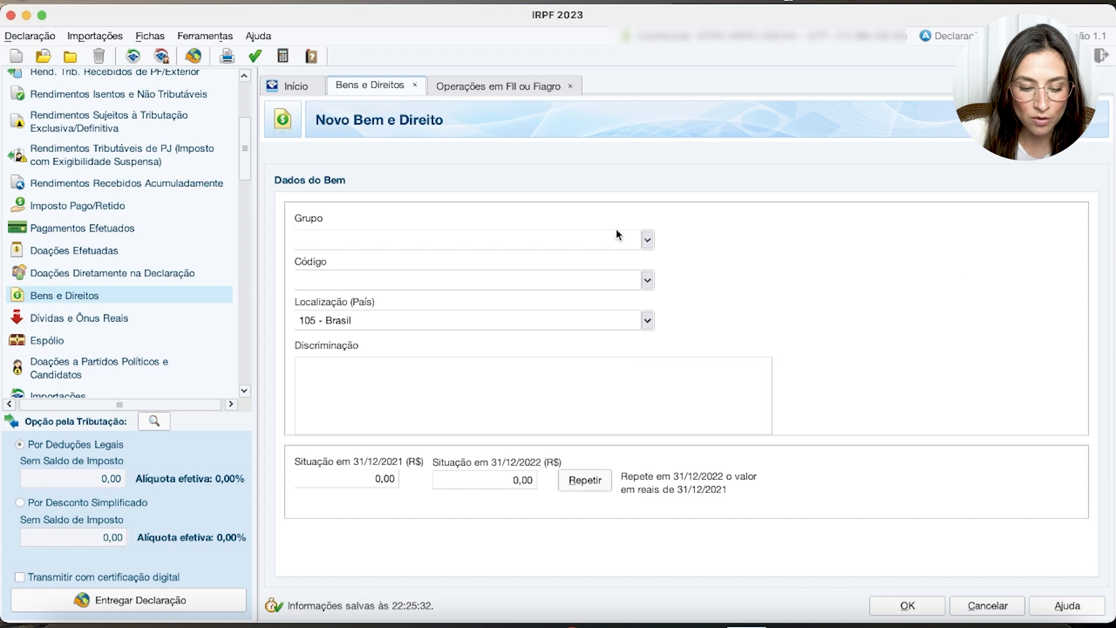
{"action": "left_click", "coordinate": [645, 240]}
{"action": "left_click", "coordinate": [562, 347]}
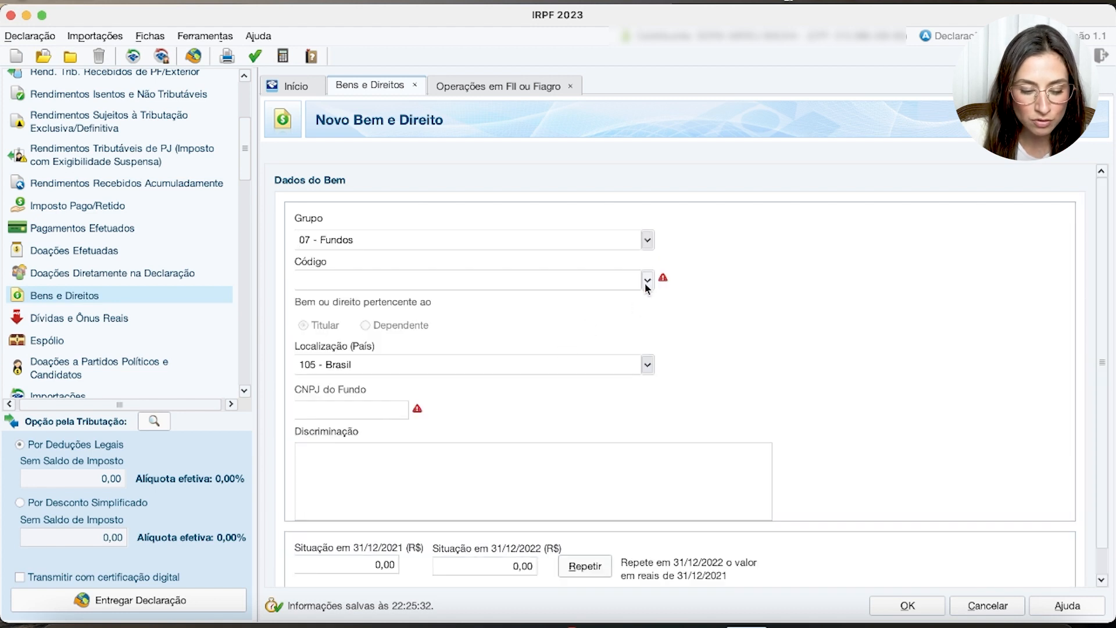
{"action": "left_click", "coordinate": [647, 280]}
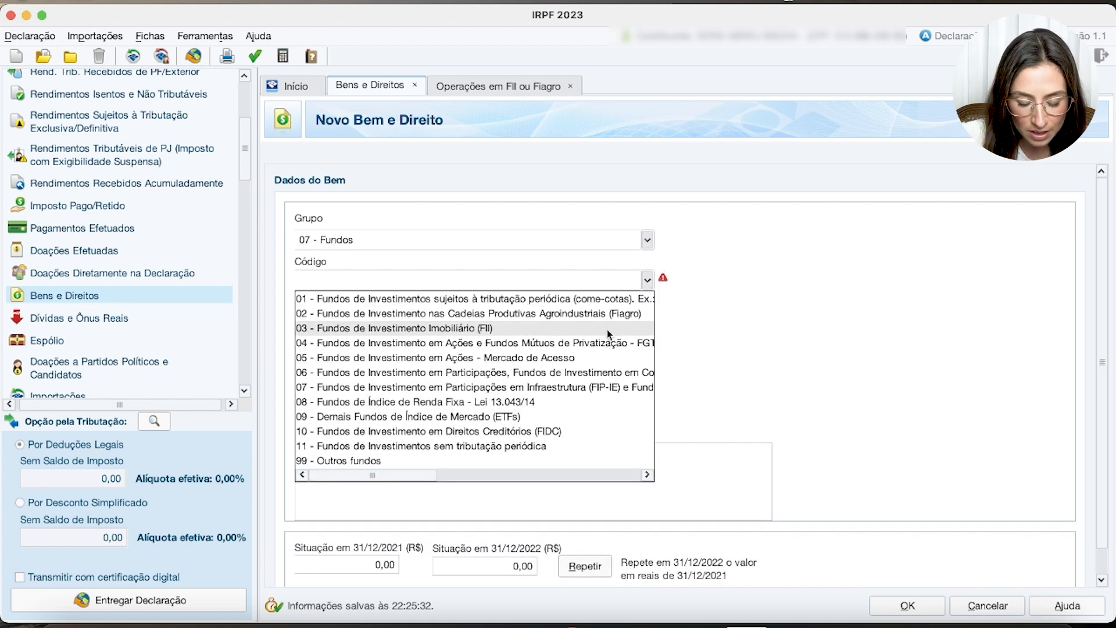
{"action": "left_click", "coordinate": [549, 417]}
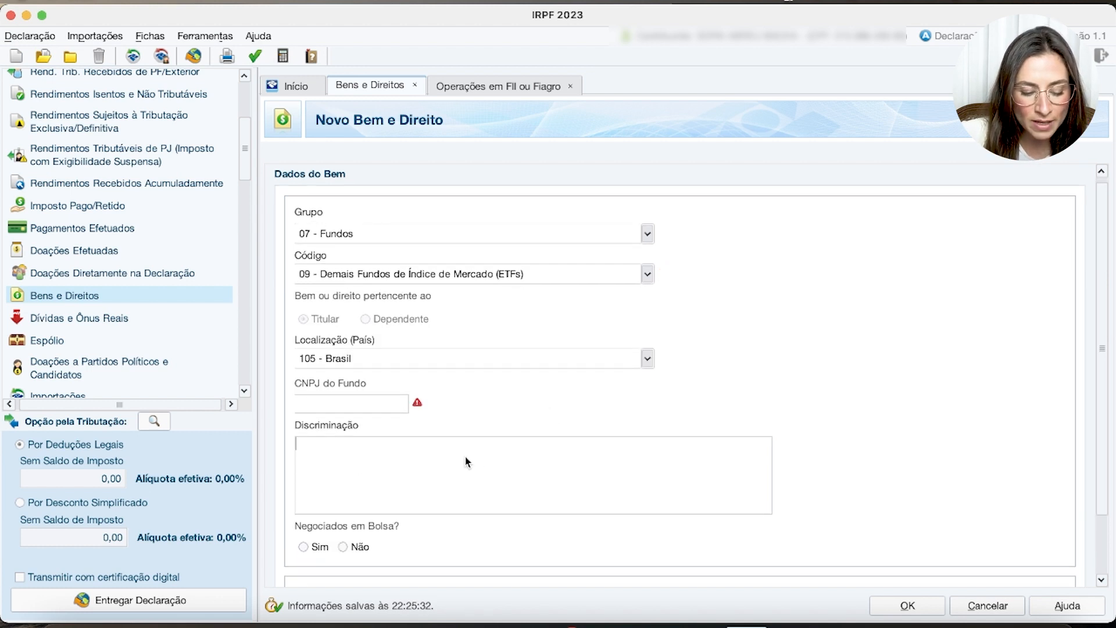
- Mark the ETF record as traded on the stock exchange and activate its empty trading code field
{"action": "left_click_drag", "start_coordinate": [1104, 380], "coordinate": [1105, 447]}
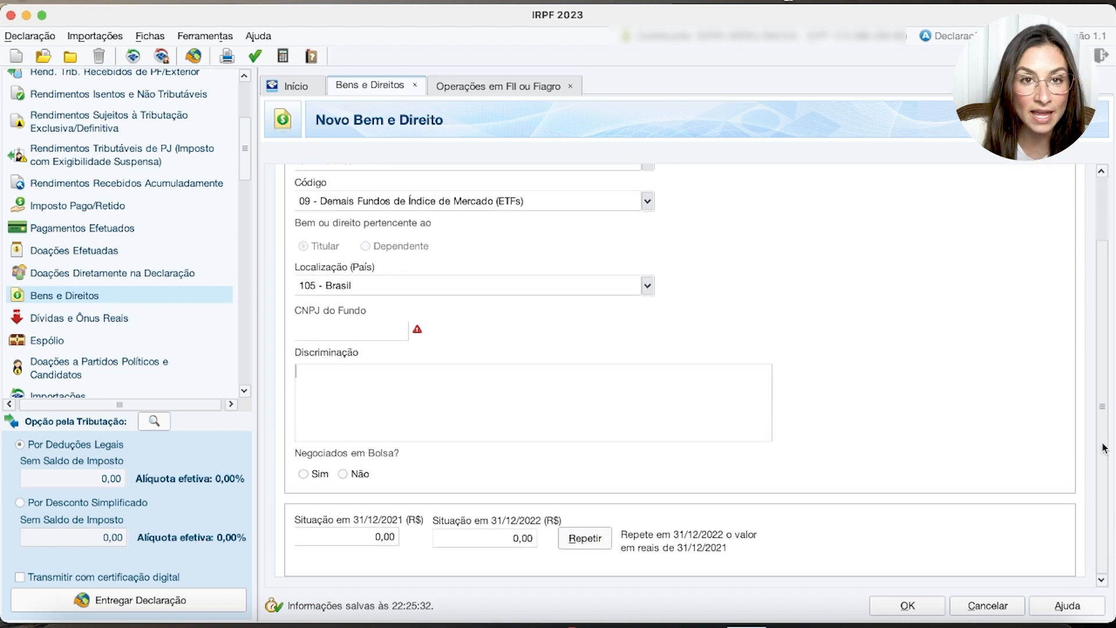
{"action": "left_click", "coordinate": [669, 413]}
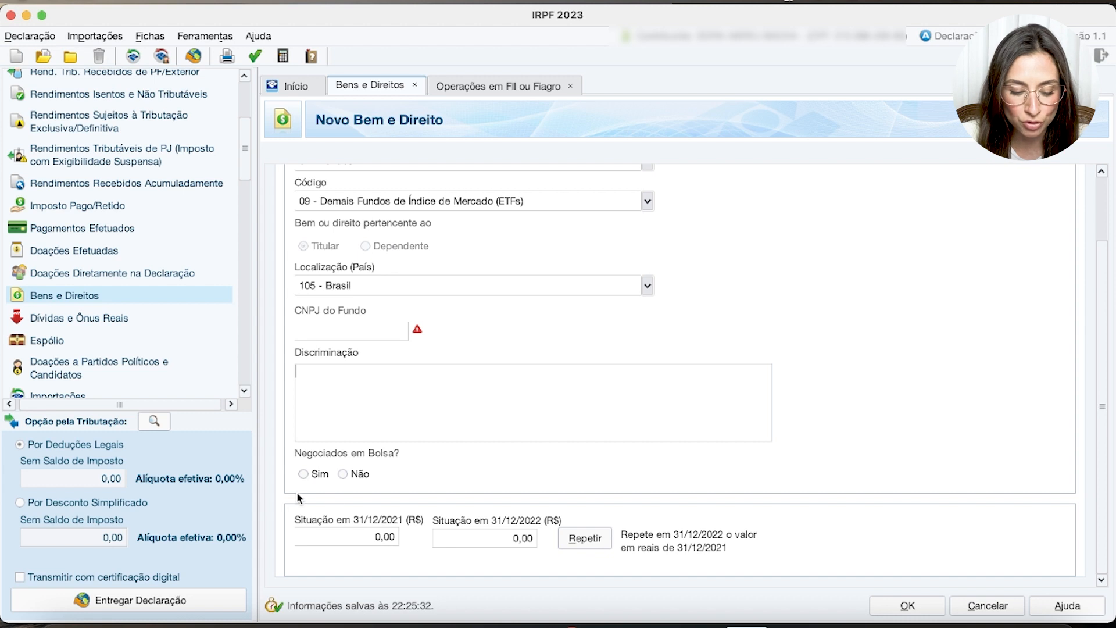
{"action": "left_click", "coordinate": [303, 474]}
{"action": "left_click", "coordinate": [532, 476]}
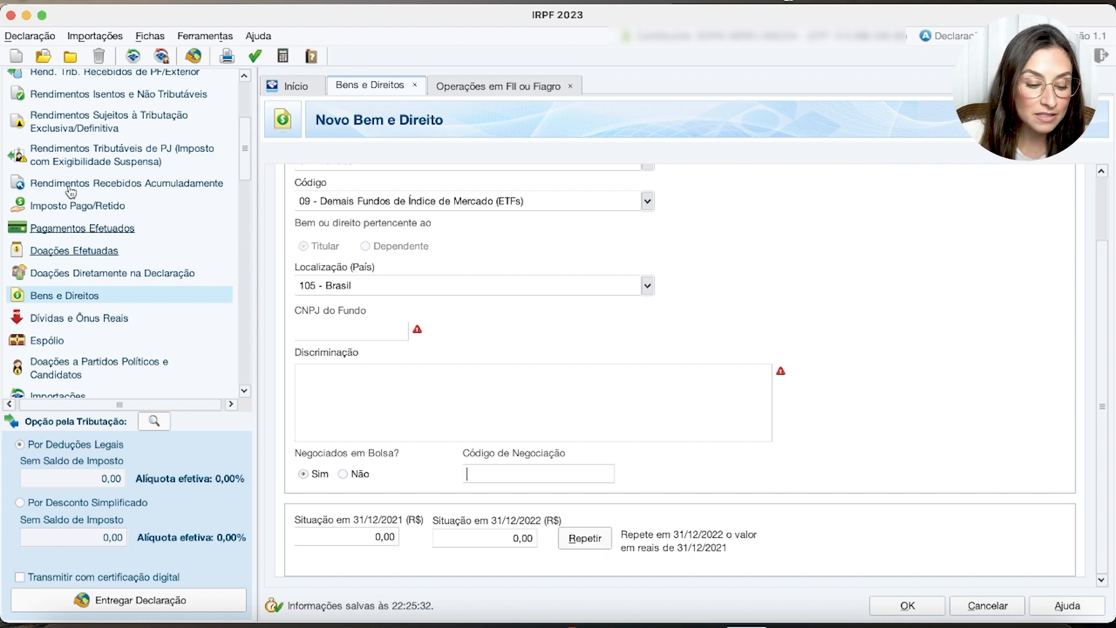
- Open the Operações Comuns / Day-Trade form of Renda Variável and locate the common operations value for Mercado à vista - ações
{"action": "left_click_drag", "start_coordinate": [246, 155], "coordinate": [246, 219]}
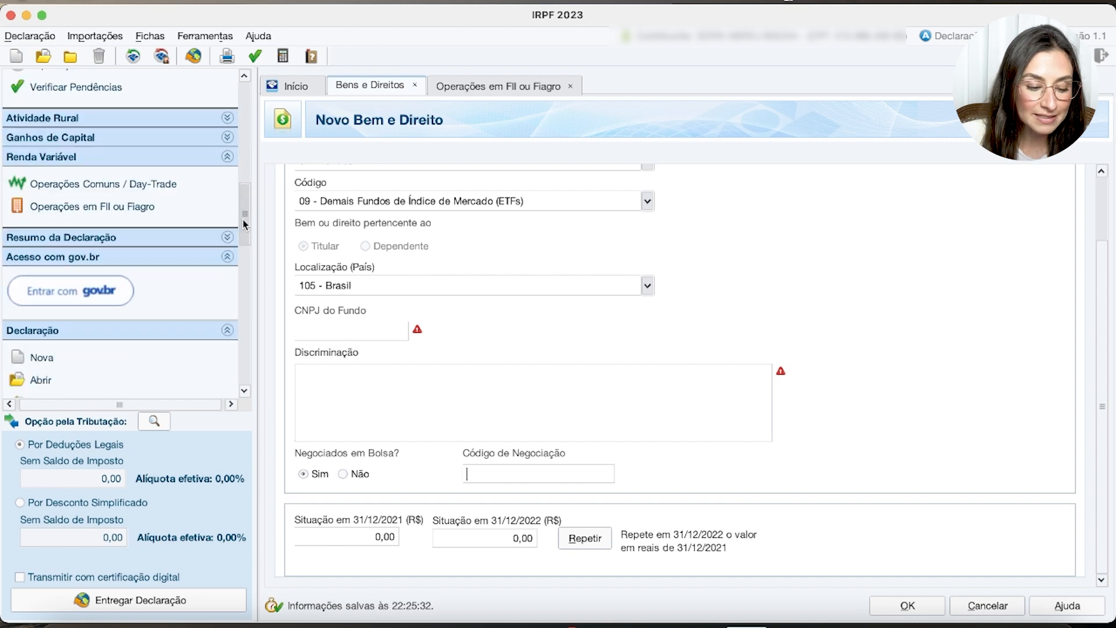
{"action": "left_click", "coordinate": [150, 185]}
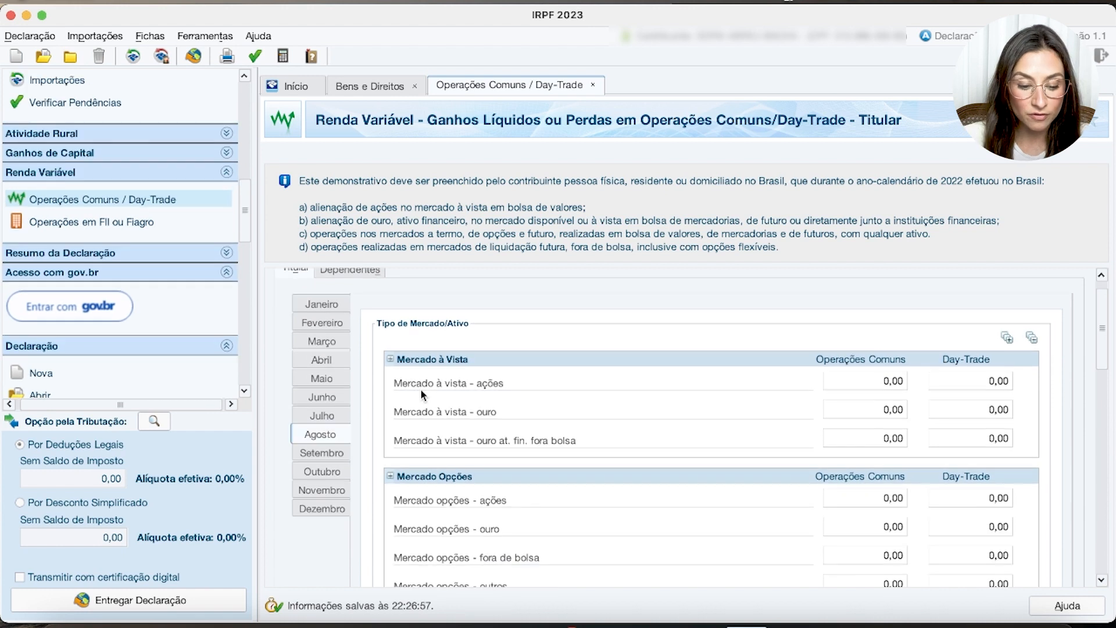
{"action": "left_click", "coordinate": [880, 382]}
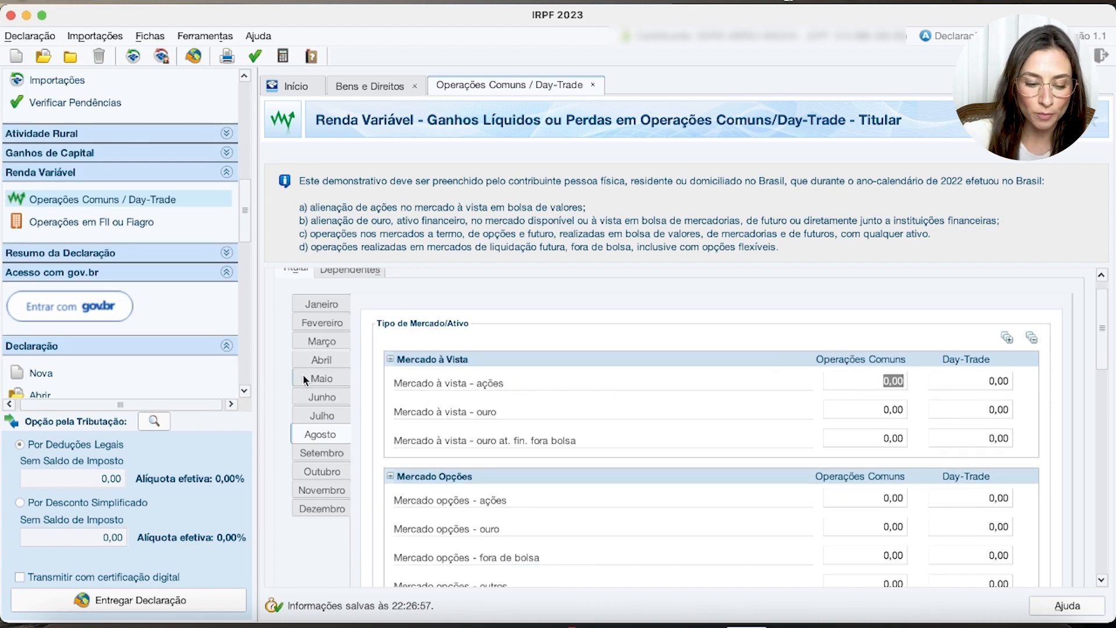
- Enter common operations results for Mercado à vista - ações of 1100,00 in June and 300,00 in August
{"action": "left_click", "coordinate": [318, 359]}
{"action": "left_click", "coordinate": [321, 395]}
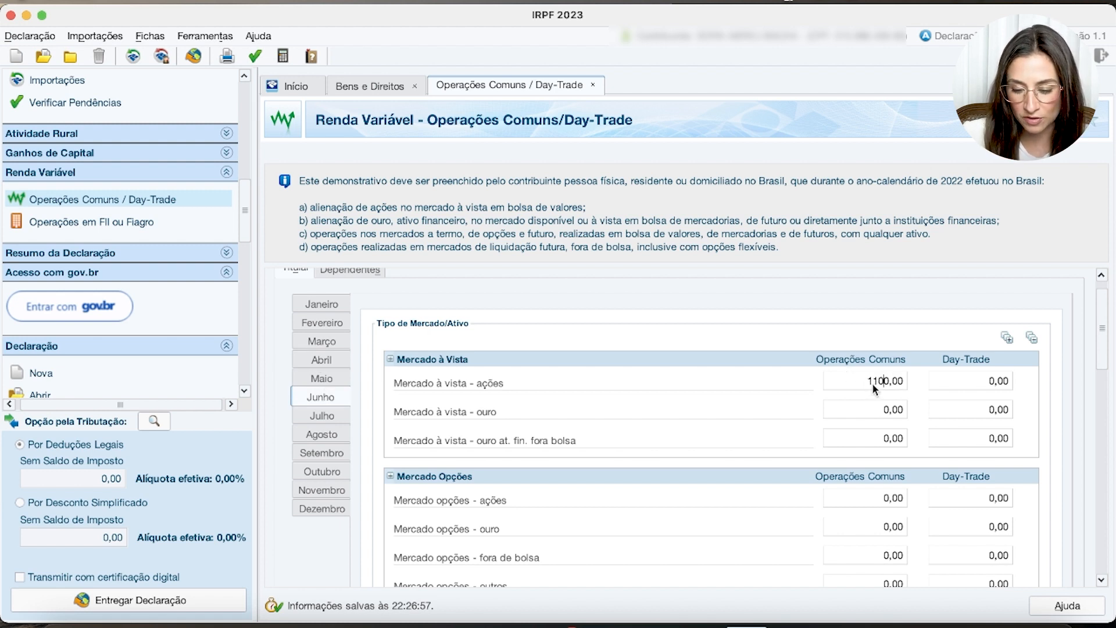
{"action": "key", "text": "Tab"}
{"action": "left_click", "coordinate": [308, 437]}
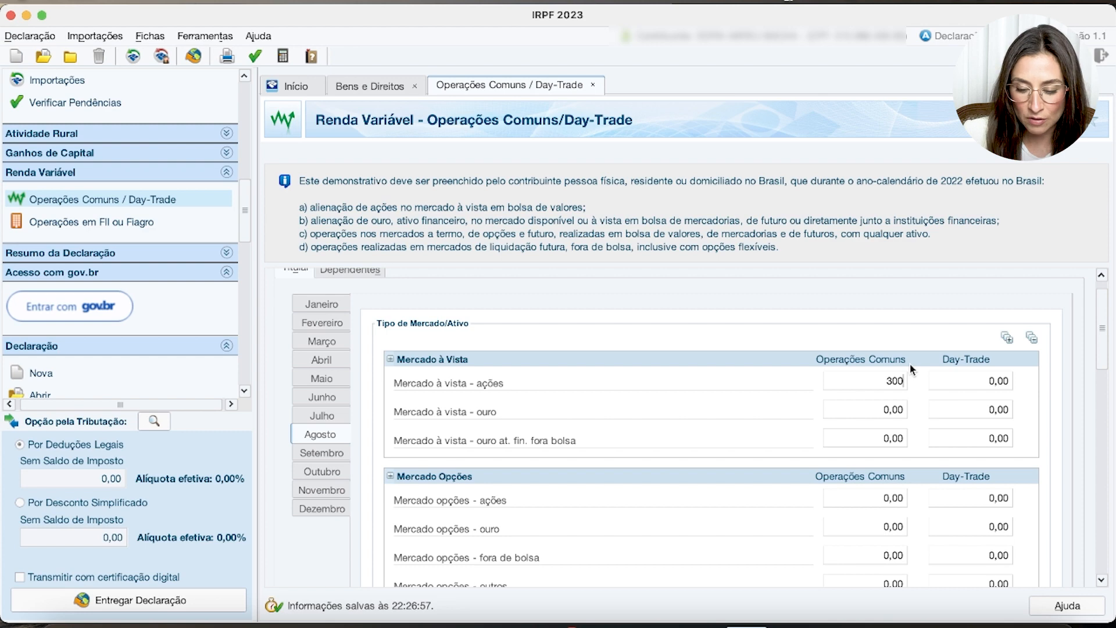
{"action": "key", "text": "Tab"}
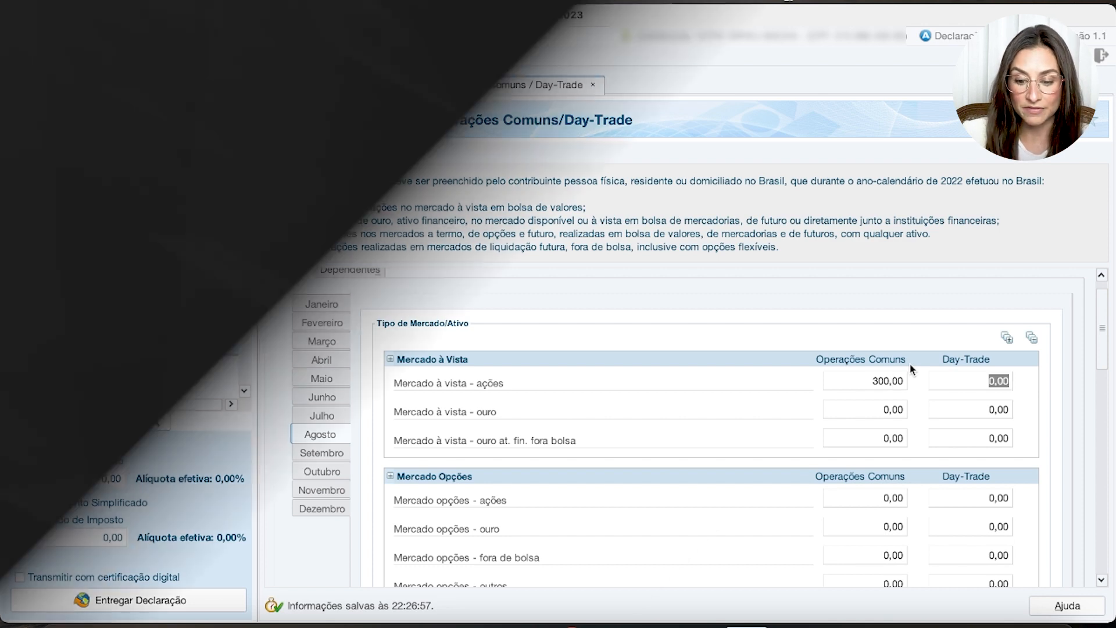